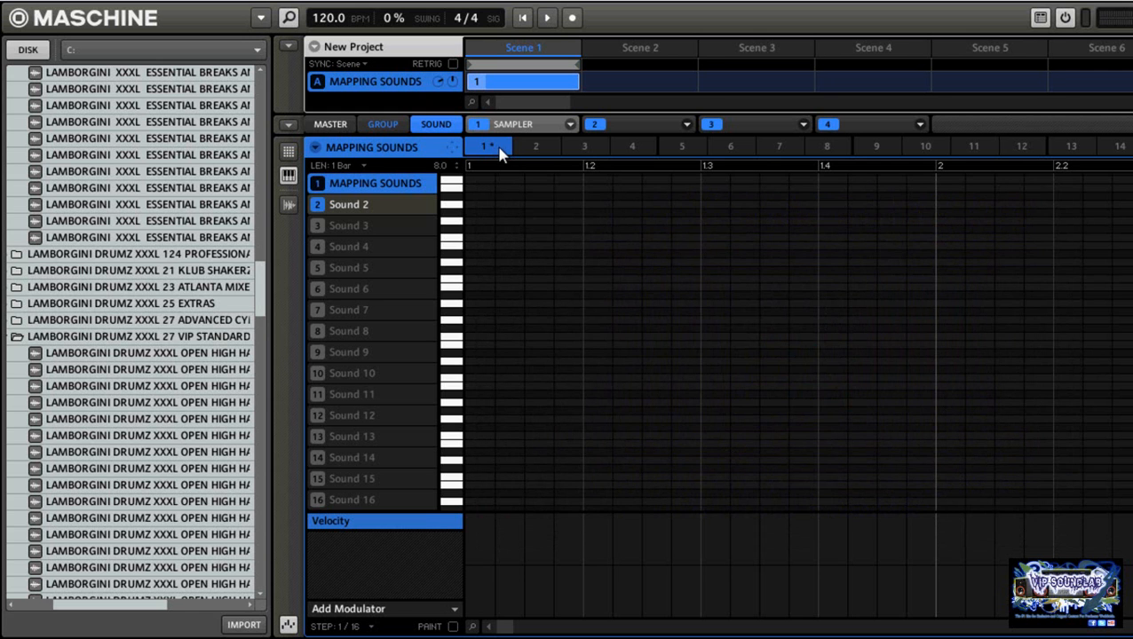
# Enter six notes in pattern 1 on sixteenth steps 1, 2, 4, 6, 8 and 9, using the three uppermost visible key rows
pyautogui.scroll(-5, 500, 154)
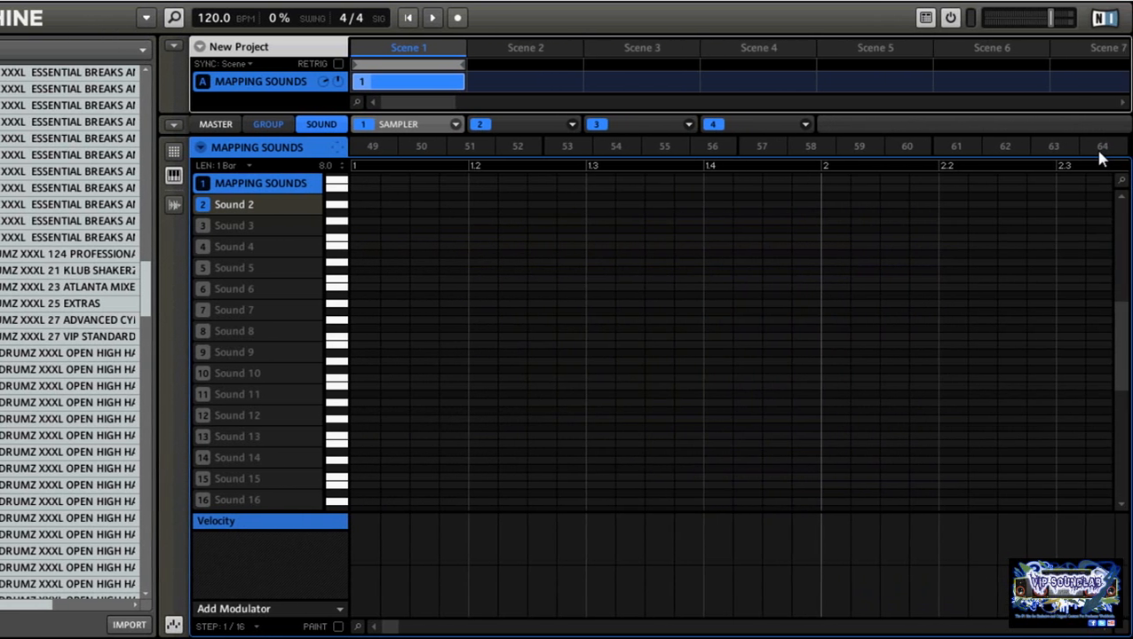
pyautogui.scroll(1, 1101, 158)
pyautogui.scroll(2, 1099, 158)
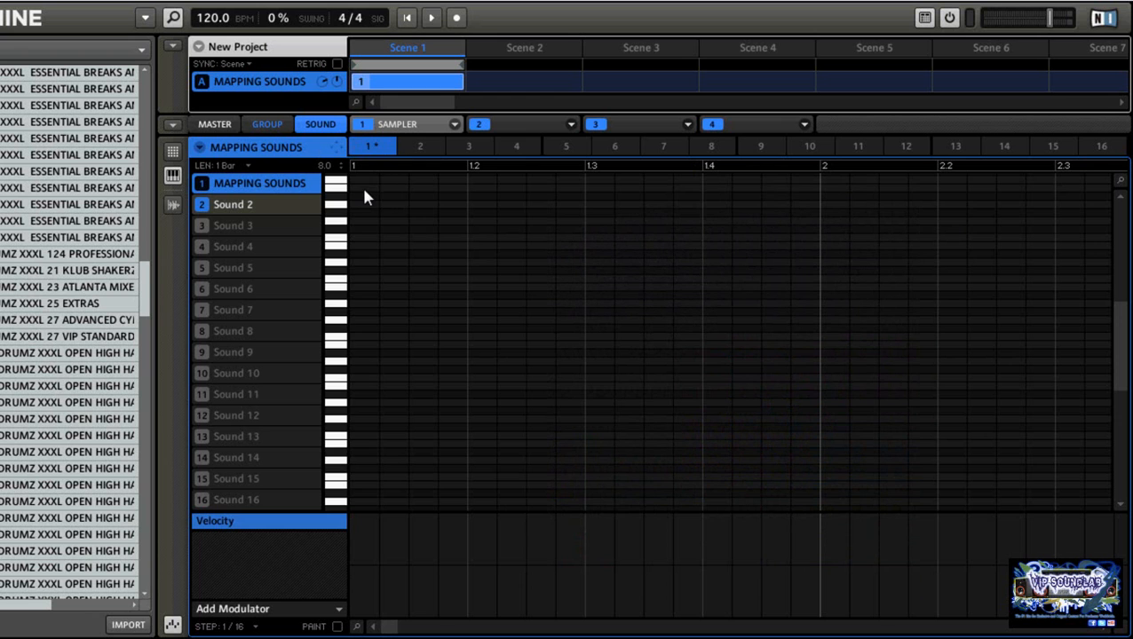
pyautogui.click(360, 183)
pyautogui.click(407, 195)
pyautogui.click(445, 187)
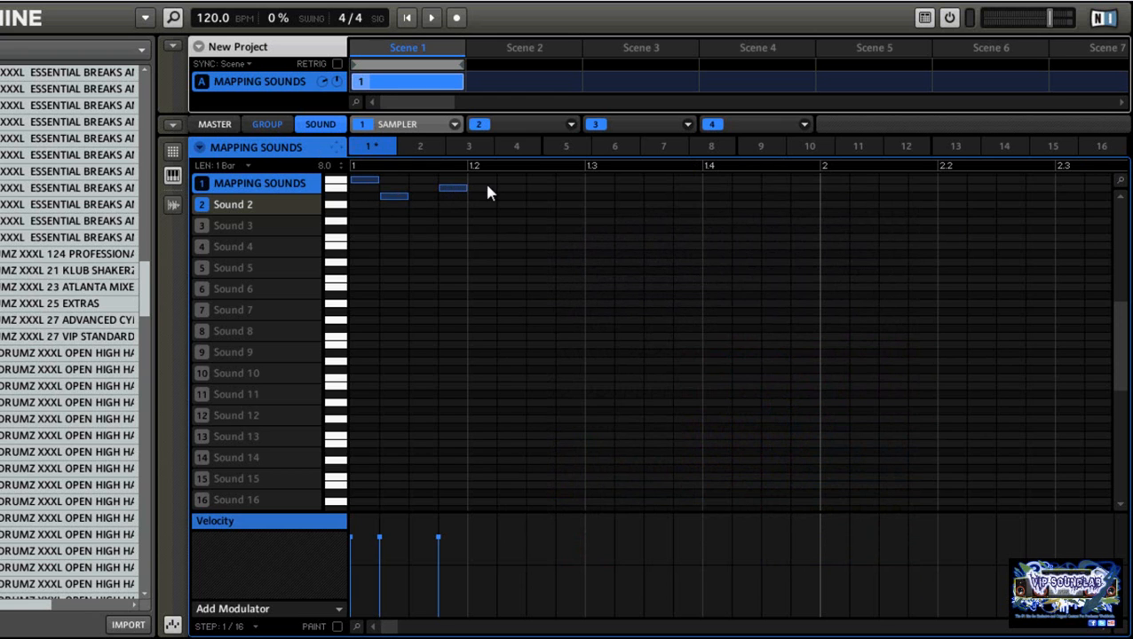
pyautogui.click(502, 180)
pyautogui.click(561, 196)
pyautogui.click(604, 180)
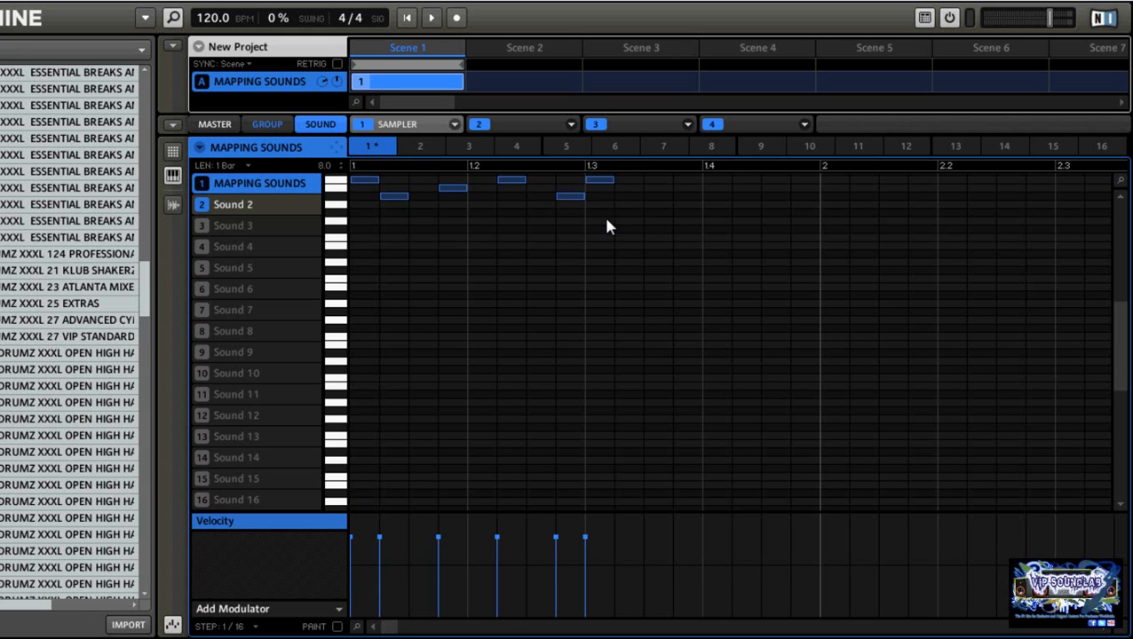
# Vary the velocities of the pattern 1 notes by painting over them, with paint mode enabled only for this edit
pyautogui.click(337, 627)
pyautogui.click(379, 557)
pyautogui.moveTo(388, 567)
pyautogui.mouseDown()
pyautogui.moveTo(417, 551)
pyautogui.moveTo(587, 538)
pyautogui.moveTo(586, 524)
pyautogui.mouseUp()
pyautogui.moveTo(380, 559); pyautogui.dragTo(455, 544)
pyautogui.click(338, 624)
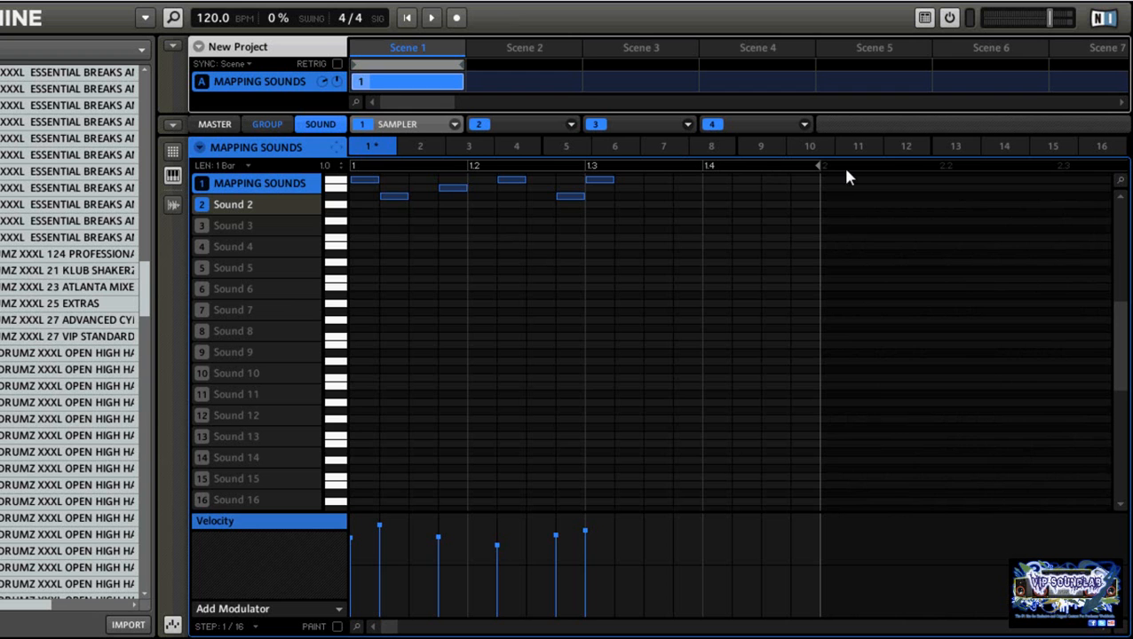
# Rearrange the notes of pattern 2 so they fall on sixteenth steps 2, 3, 5, 6, 9 and 11
pyautogui.moveTo(358, 625); pyautogui.dragTo(361, 629)
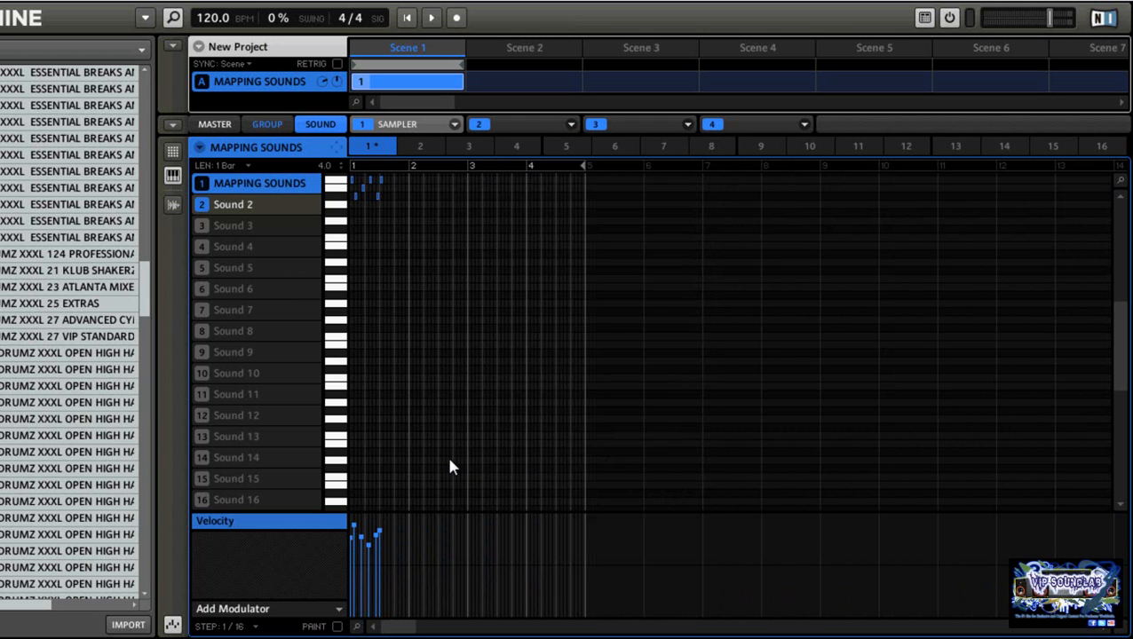
pyautogui.click(356, 627)
pyautogui.click(356, 627)
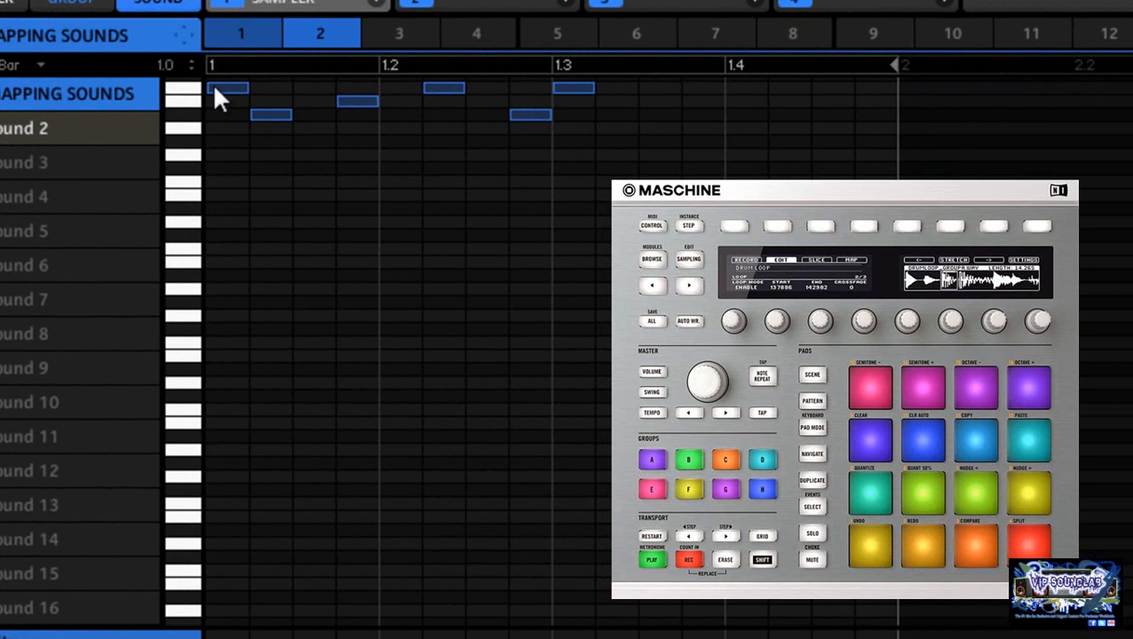
pyautogui.moveTo(215, 89); pyautogui.dragTo(364, 118)
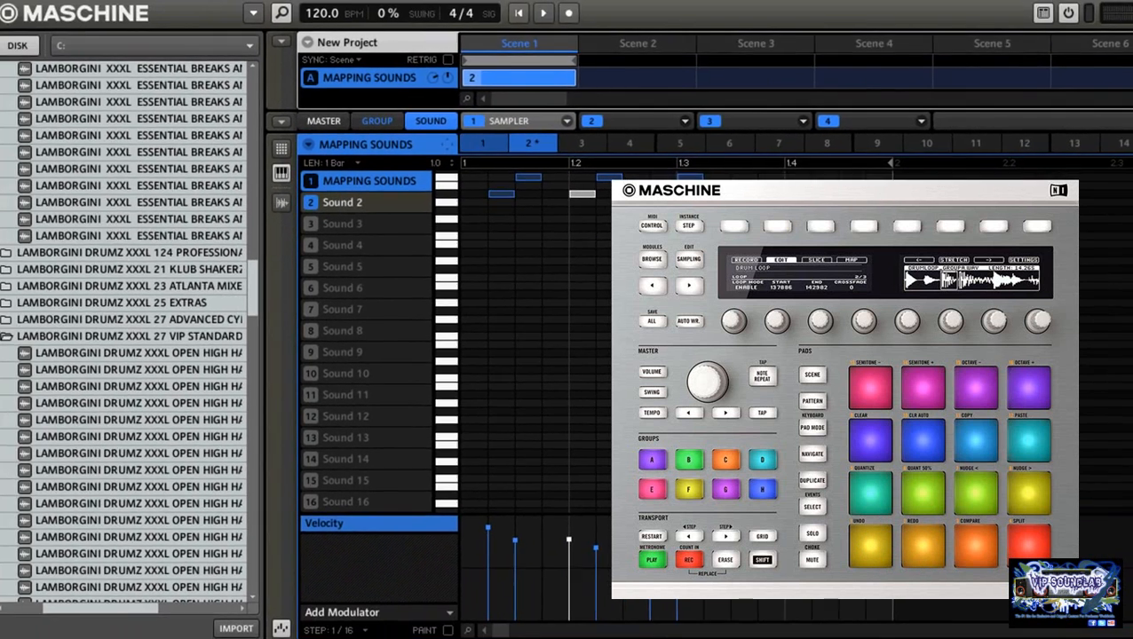
pyautogui.moveTo(663, 194); pyautogui.dragTo(745, 183)
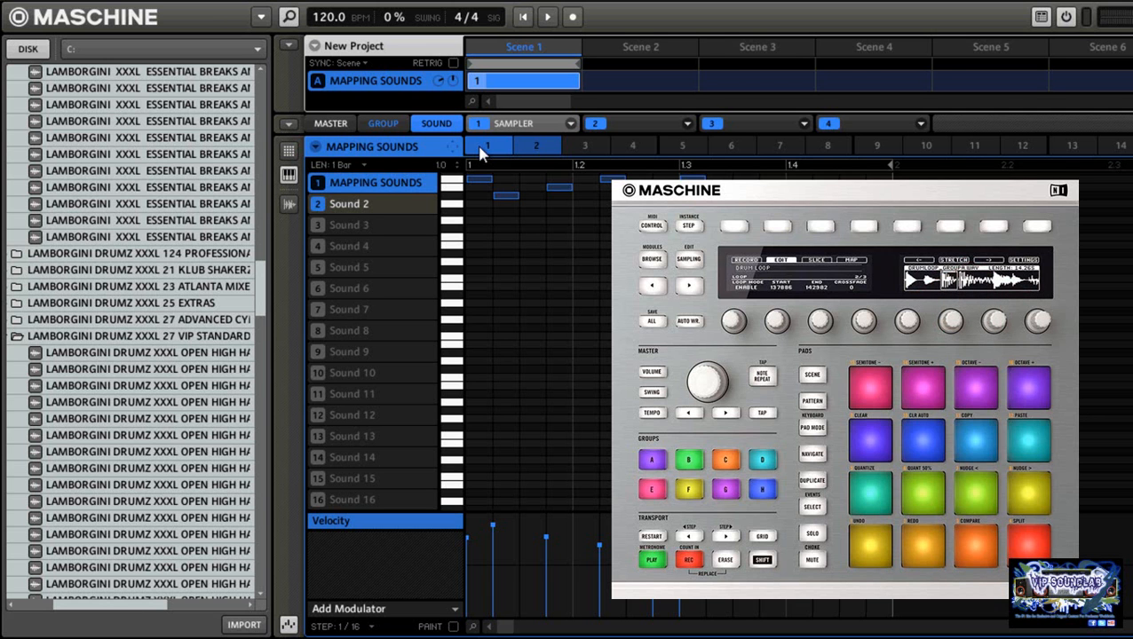
# Duplicate Scene 1 four times in the arrangement, keeping pattern 1 in each copy
pyautogui.scroll(-1, 480, 147)
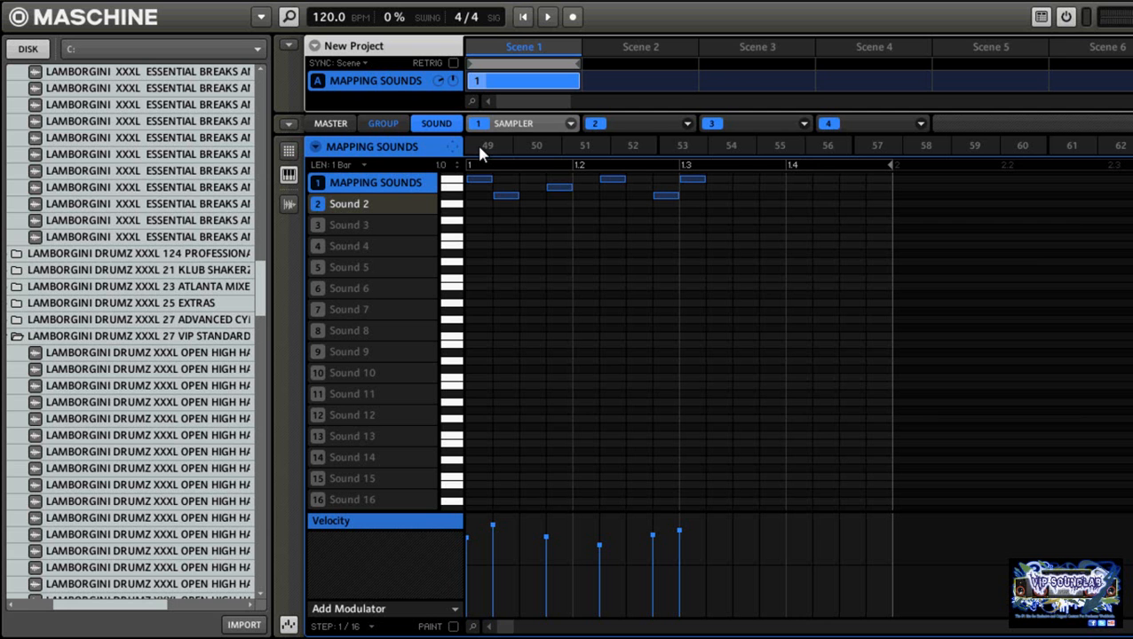
pyautogui.scroll(3, 479, 149)
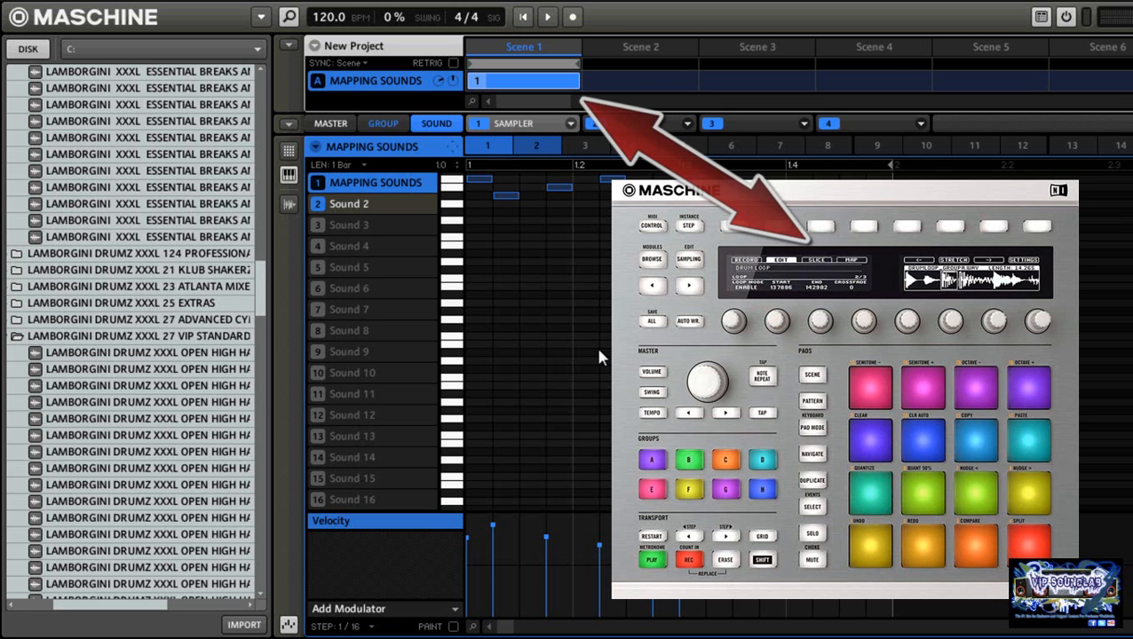
pyautogui.hotkey('ctrl', 'd')
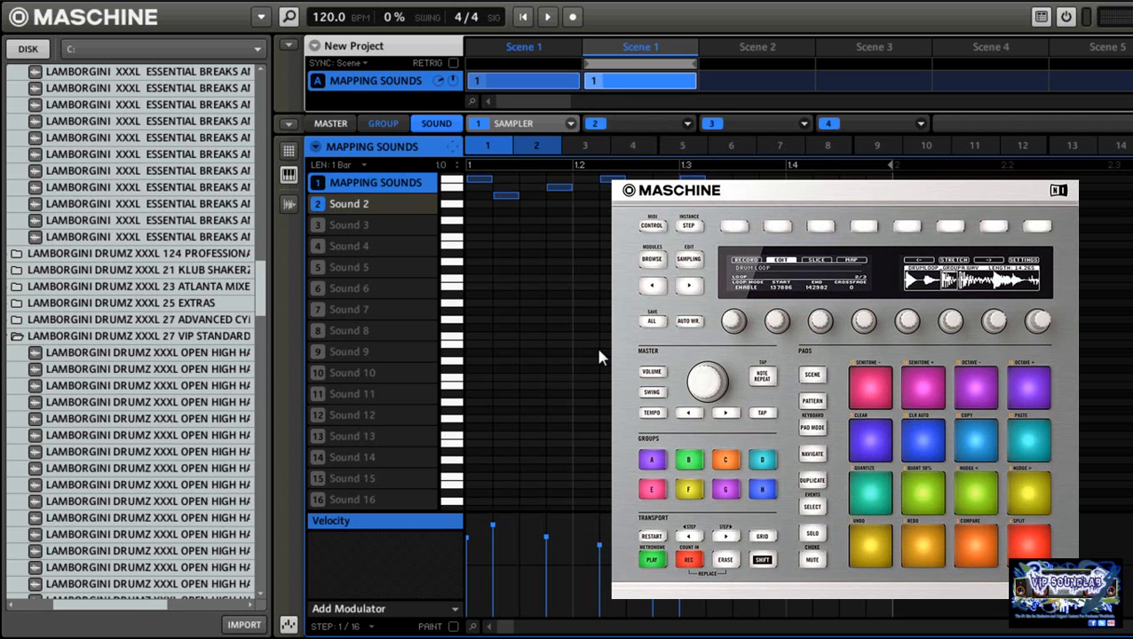
pyautogui.hotkey('ctrl', 'd')
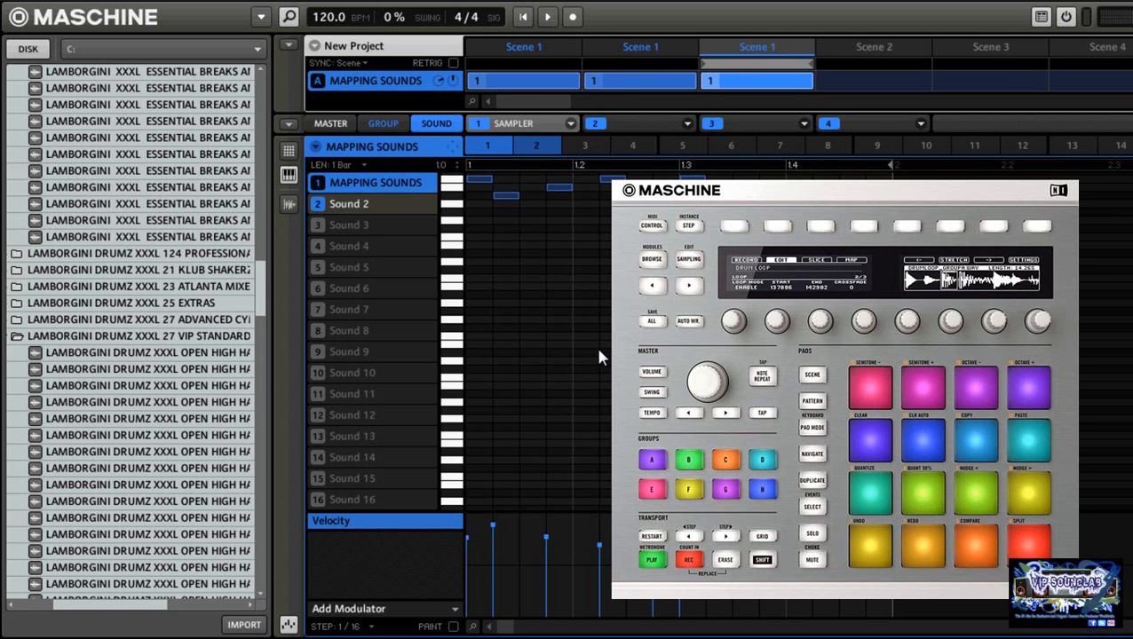
pyautogui.hotkey('ctrl', 'd')
pyautogui.hotkey('ctrl', 'd')
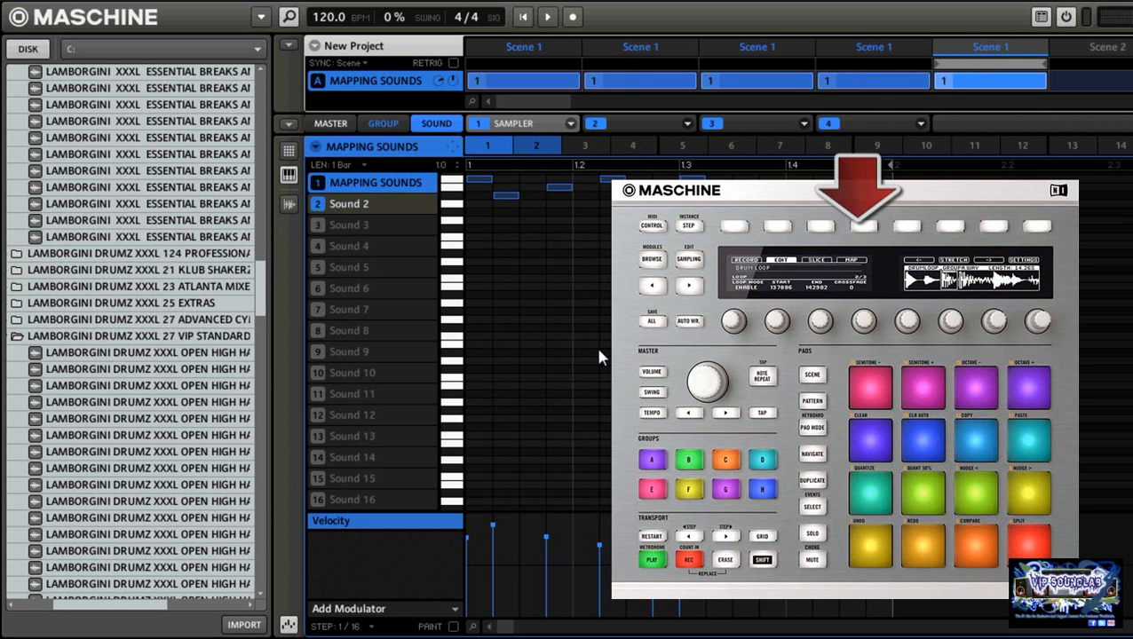
# Delete the four duplicated copies of Scene 1, leaving only the original scene in the arrangement
pyautogui.press('Delete')
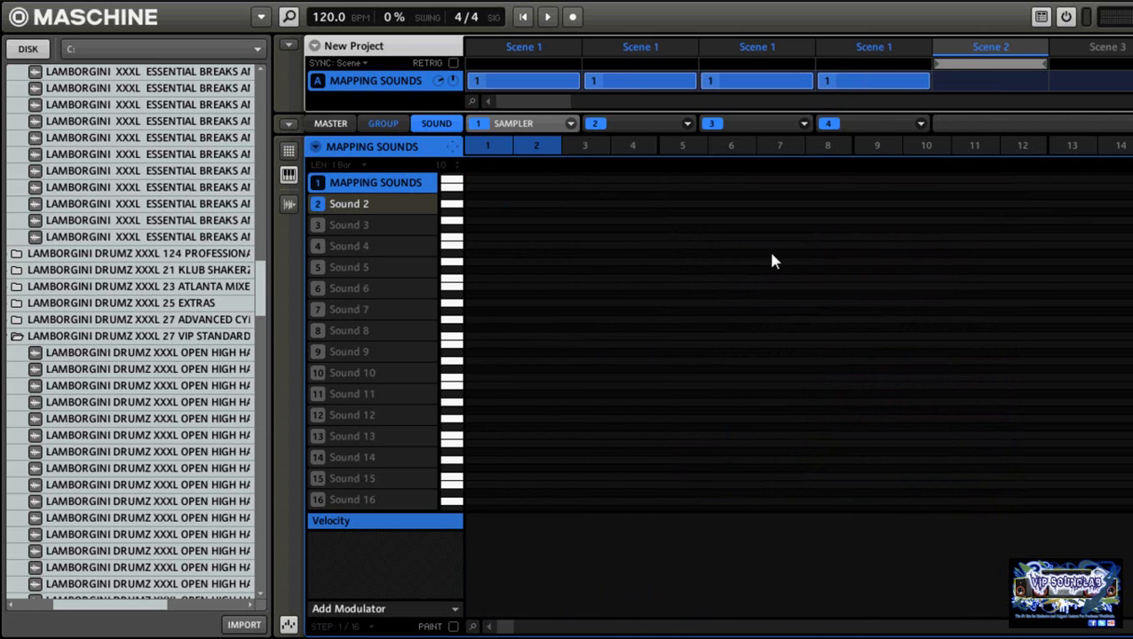
pyautogui.click(871, 54)
pyautogui.press('Delete')
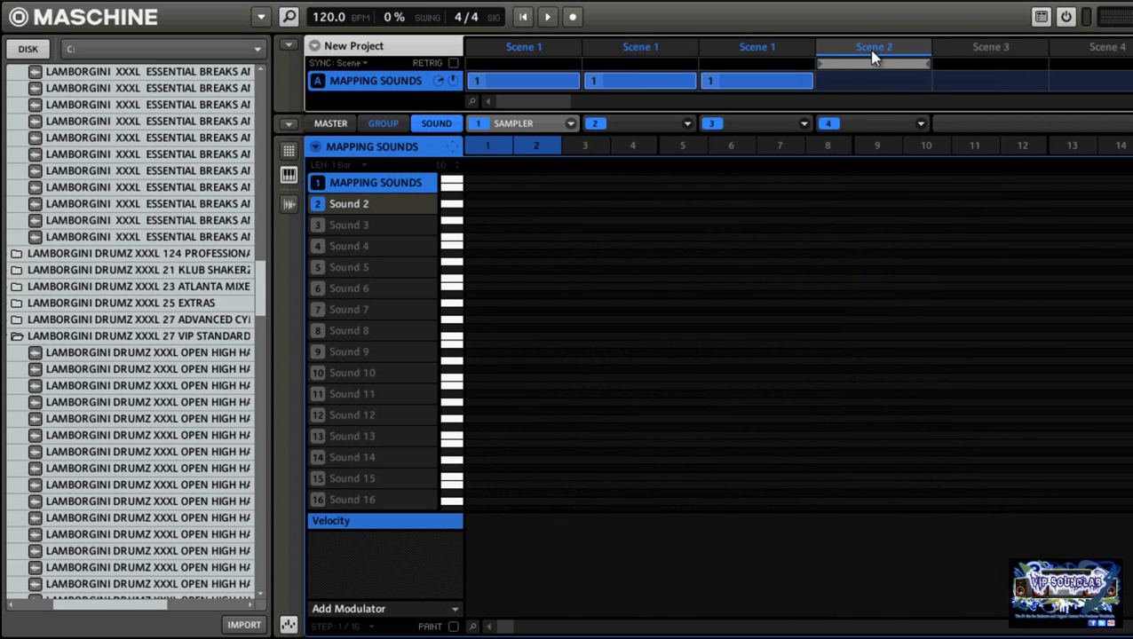
pyautogui.click(756, 55)
pyautogui.press('Delete')
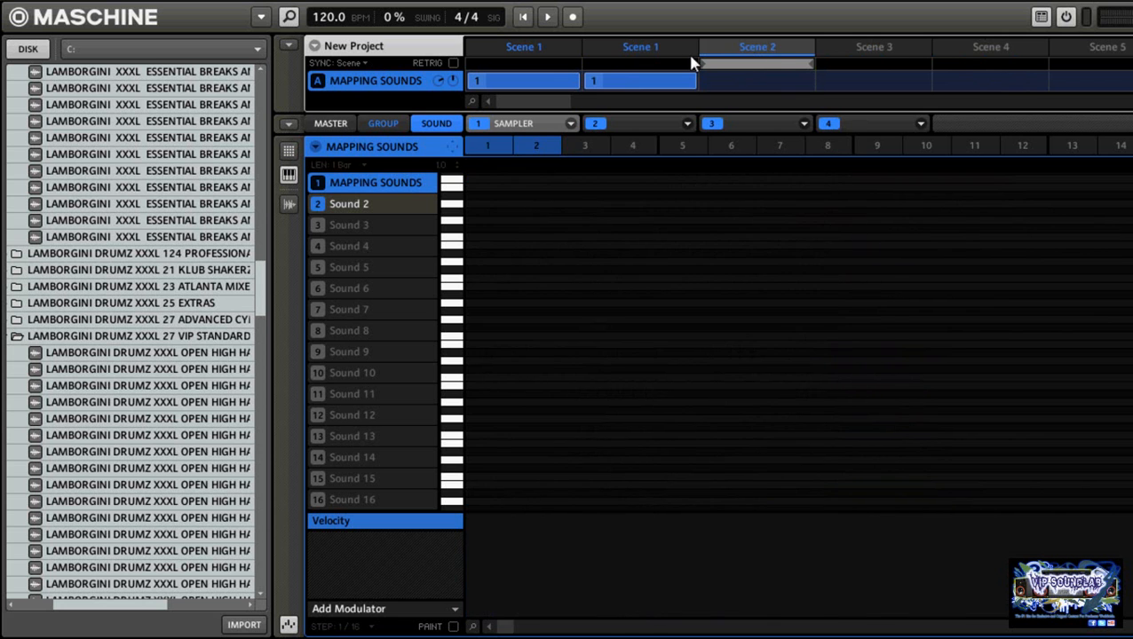
pyautogui.click(651, 52)
pyautogui.press('Delete')
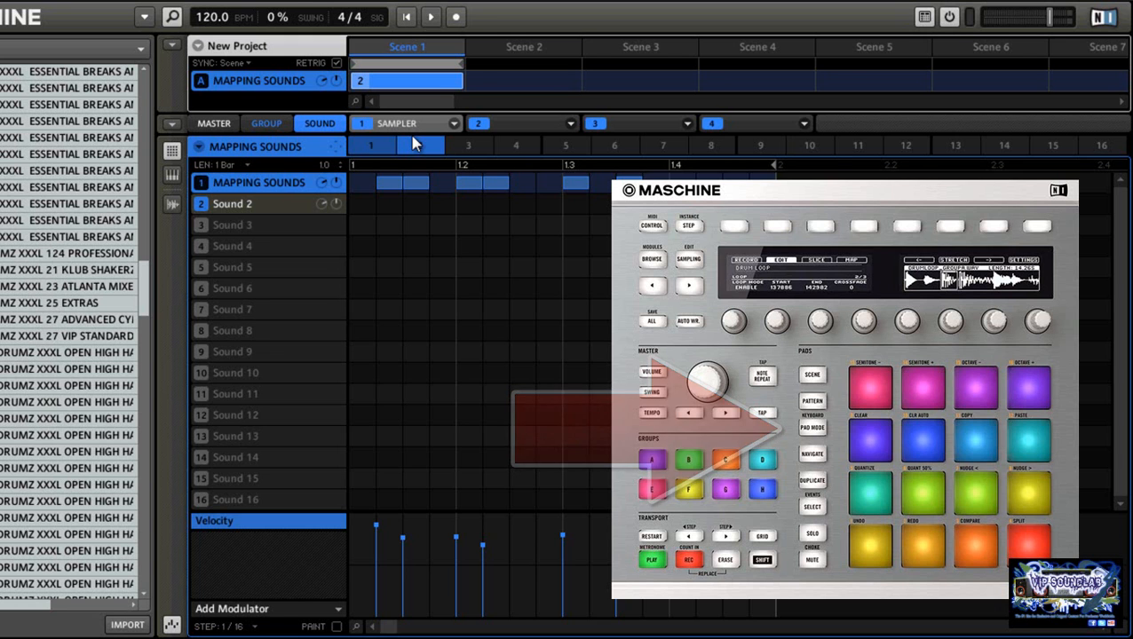
# Delete all the mapped kick samples from the sample map of the MAPPING SOUNDS sound
pyautogui.click(414, 144)
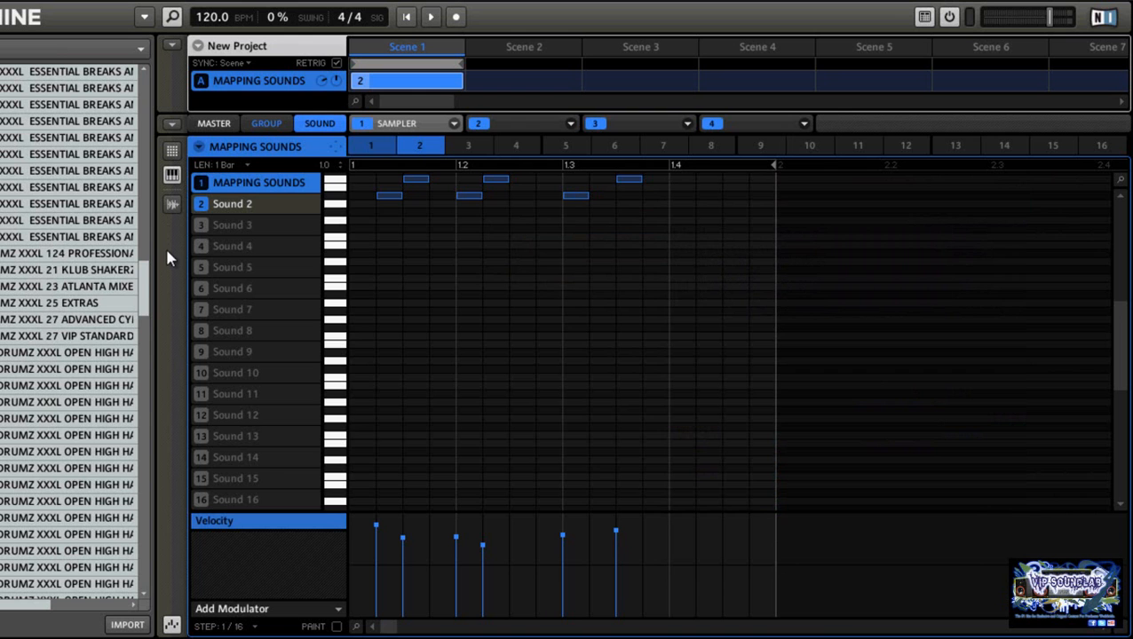
pyautogui.press('F10')
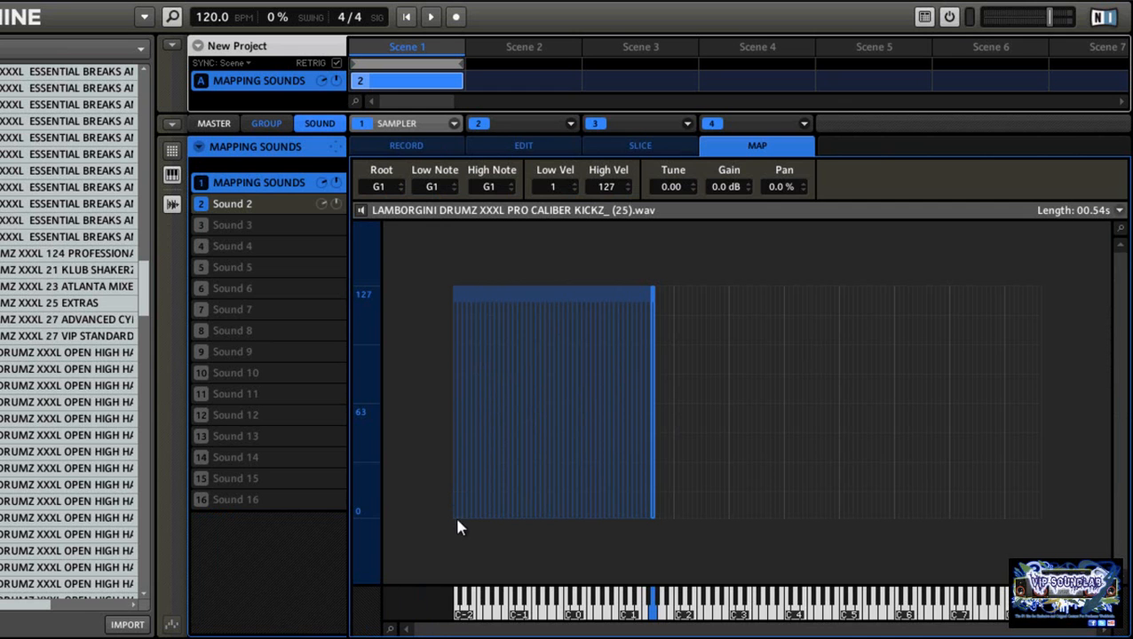
pyautogui.moveTo(696, 387); pyautogui.dragTo(449, 387)
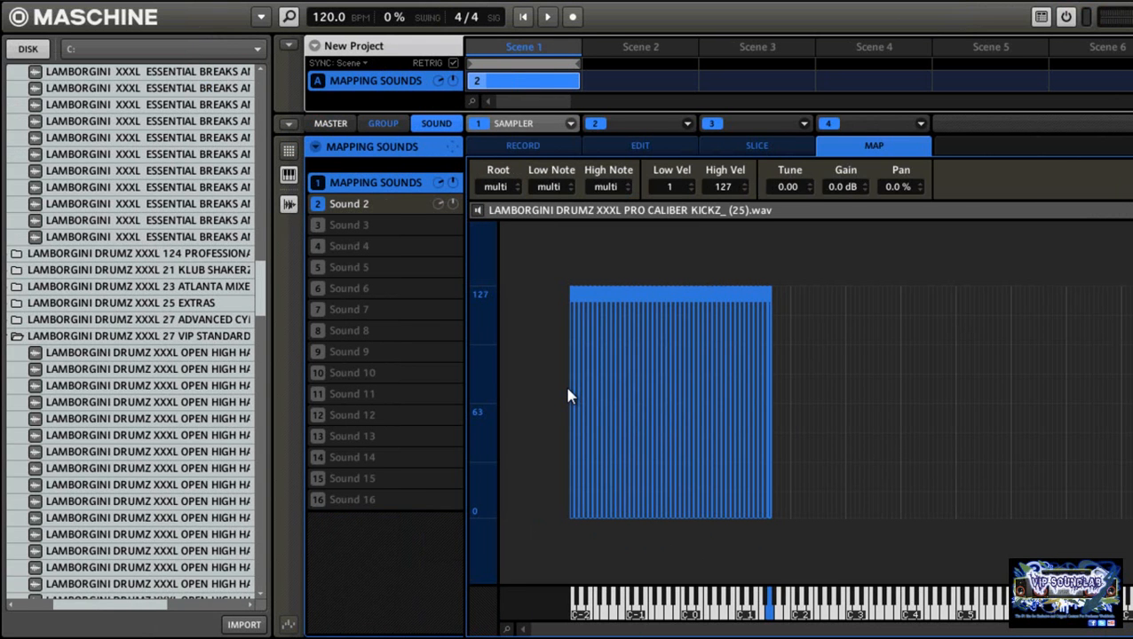
pyautogui.press('Delete')
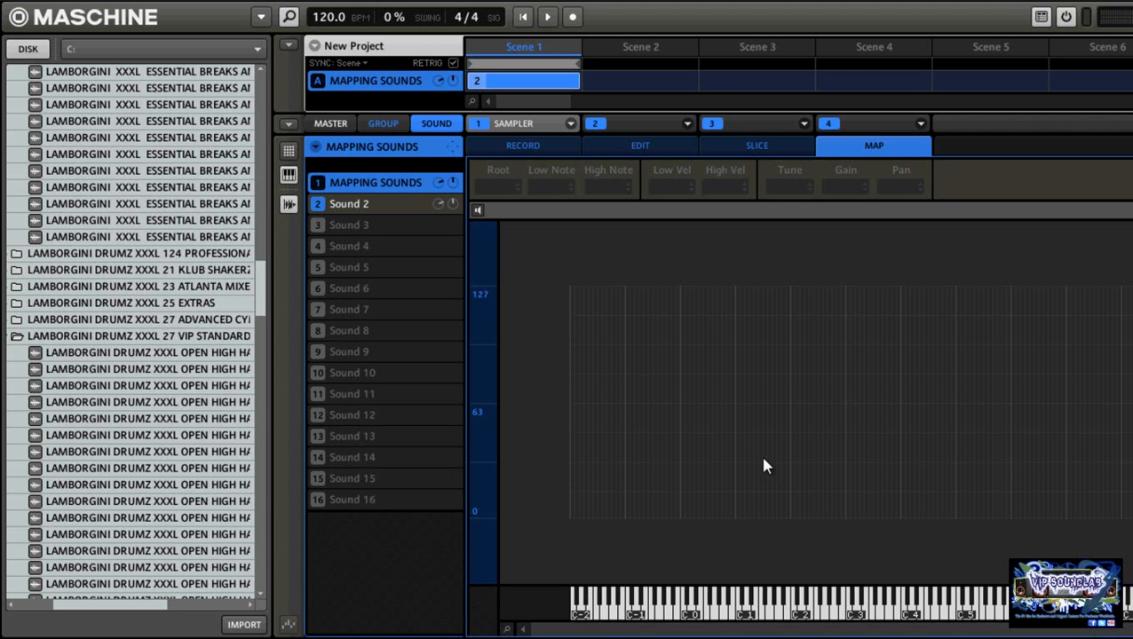
# Audition various open high hat samples in the LAMBORGINI DRUMZ XXXL 27 VIP STANDARD folder
pyautogui.scroll(-3, 255, 270)
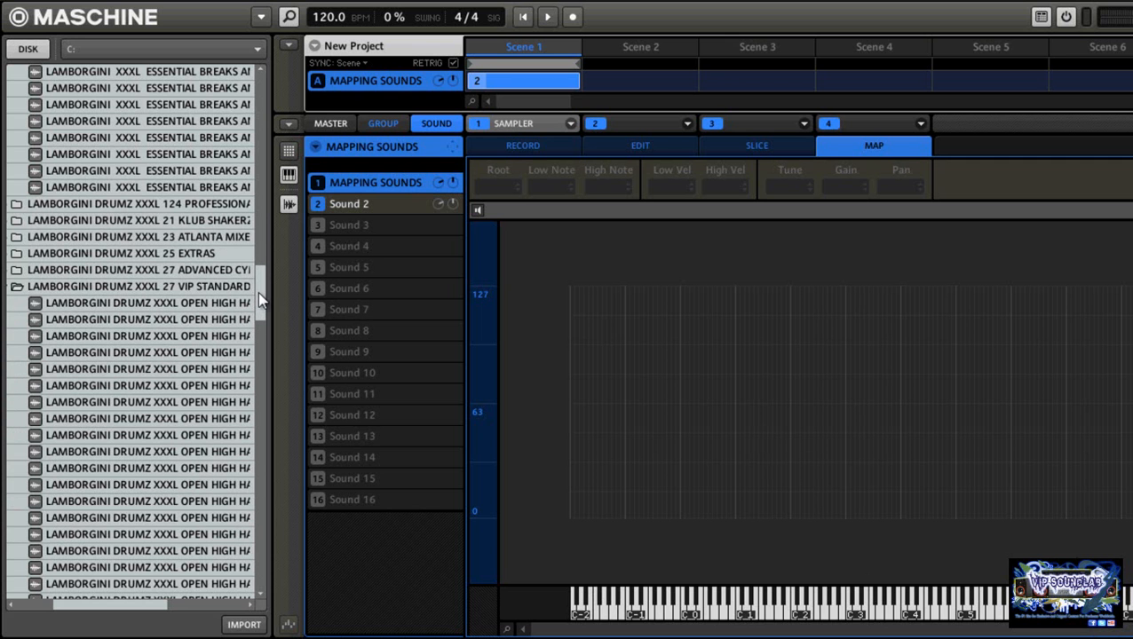
pyautogui.moveTo(257, 291); pyautogui.dragTo(258, 336)
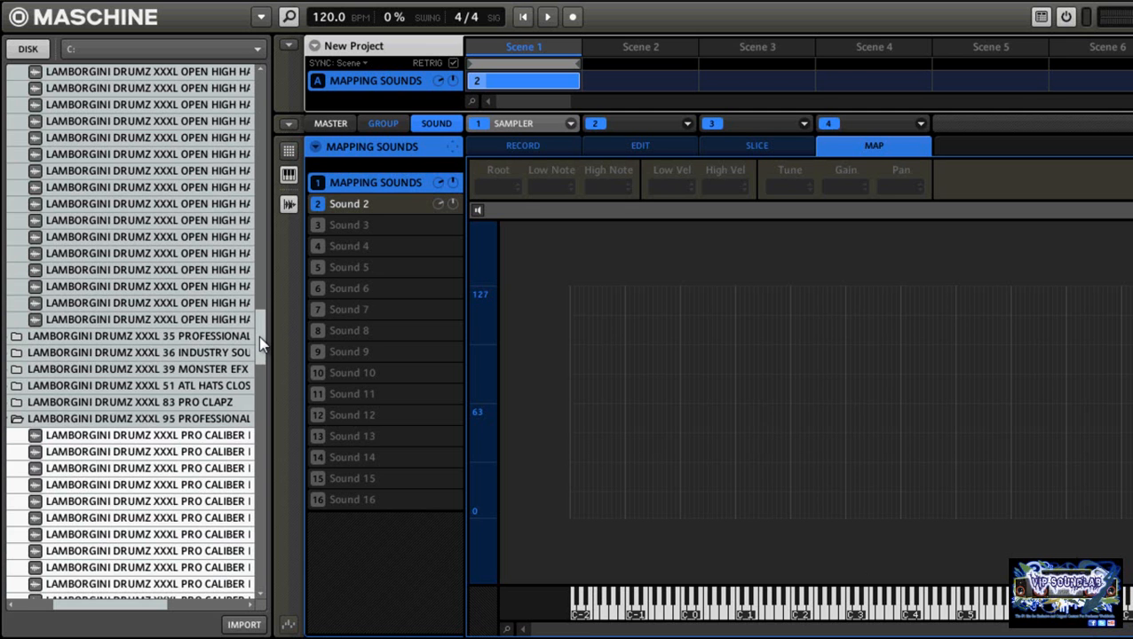
pyautogui.moveTo(258, 336); pyautogui.dragTo(258, 324)
pyautogui.click(126, 303)
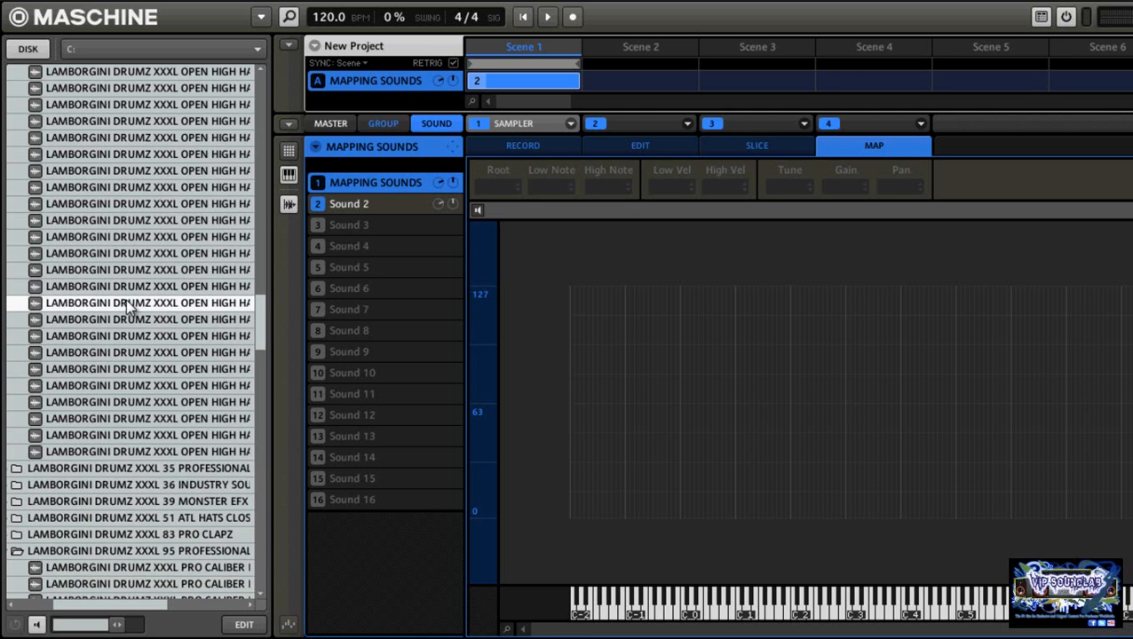
pyautogui.click(125, 254)
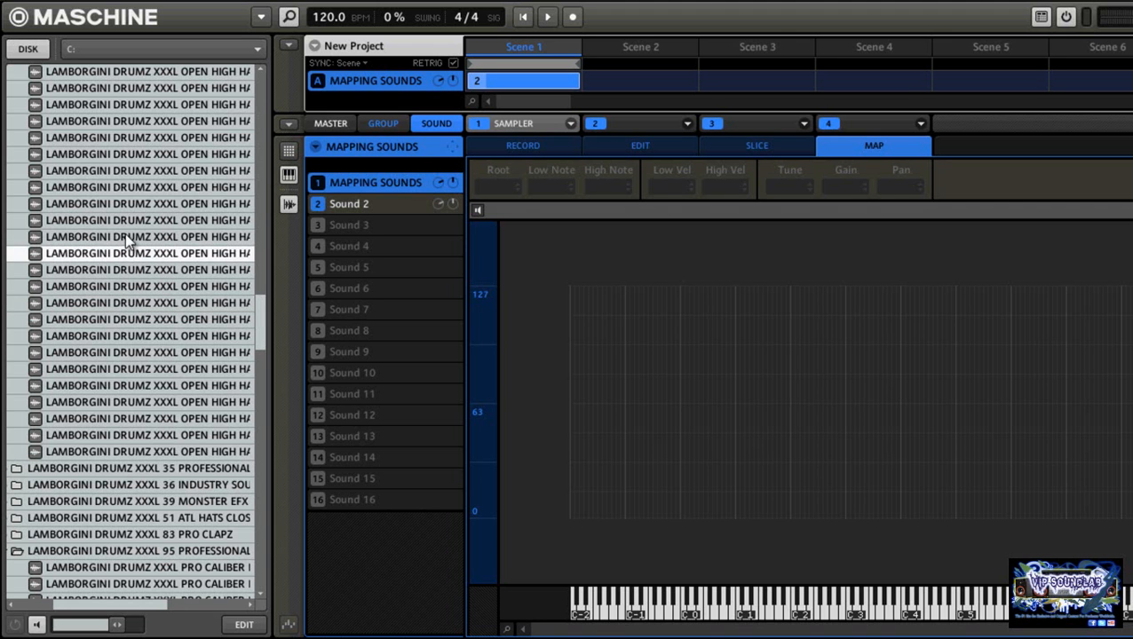
pyautogui.click(130, 220)
pyautogui.click(131, 174)
pyautogui.click(131, 138)
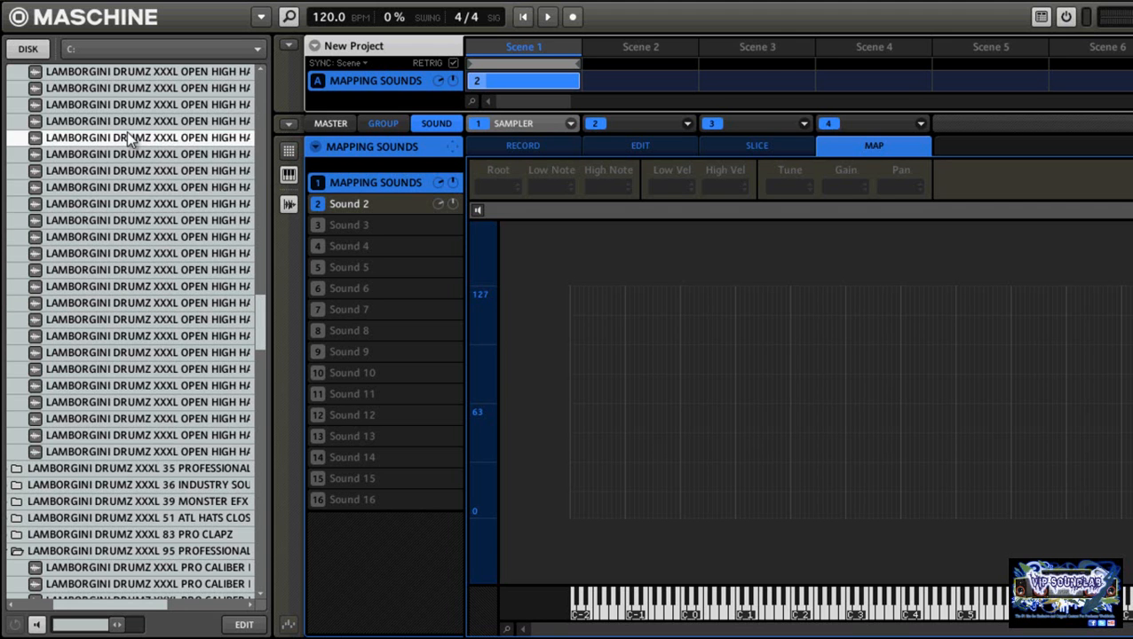
pyautogui.click(133, 251)
pyautogui.click(138, 302)
pyautogui.click(138, 335)
pyautogui.click(136, 368)
pyautogui.click(133, 401)
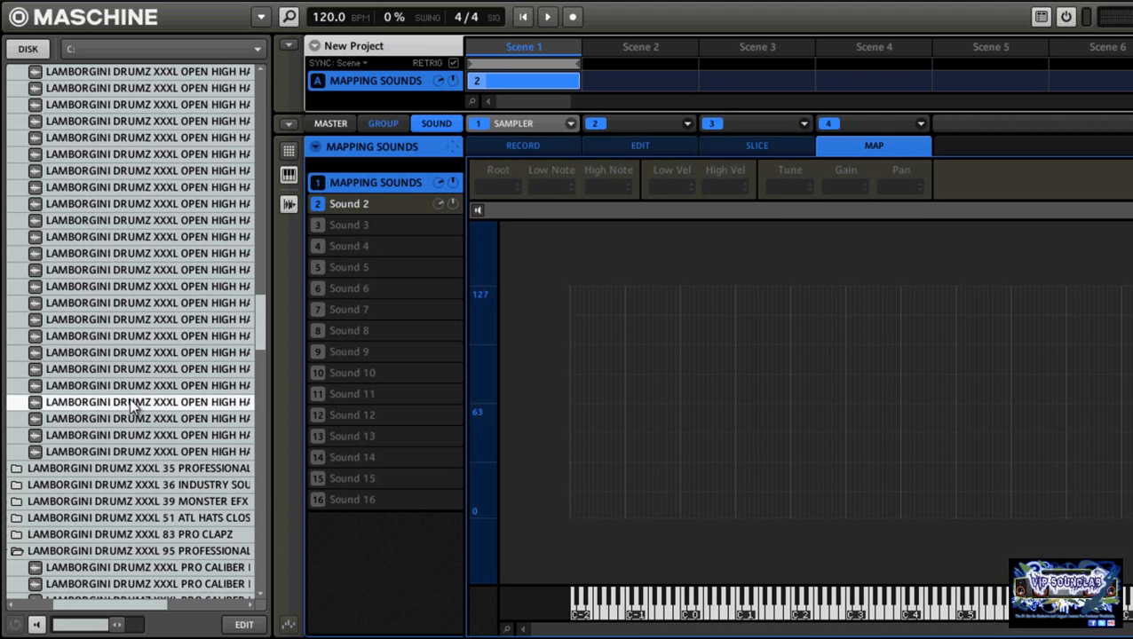
pyautogui.click(131, 418)
pyautogui.click(132, 435)
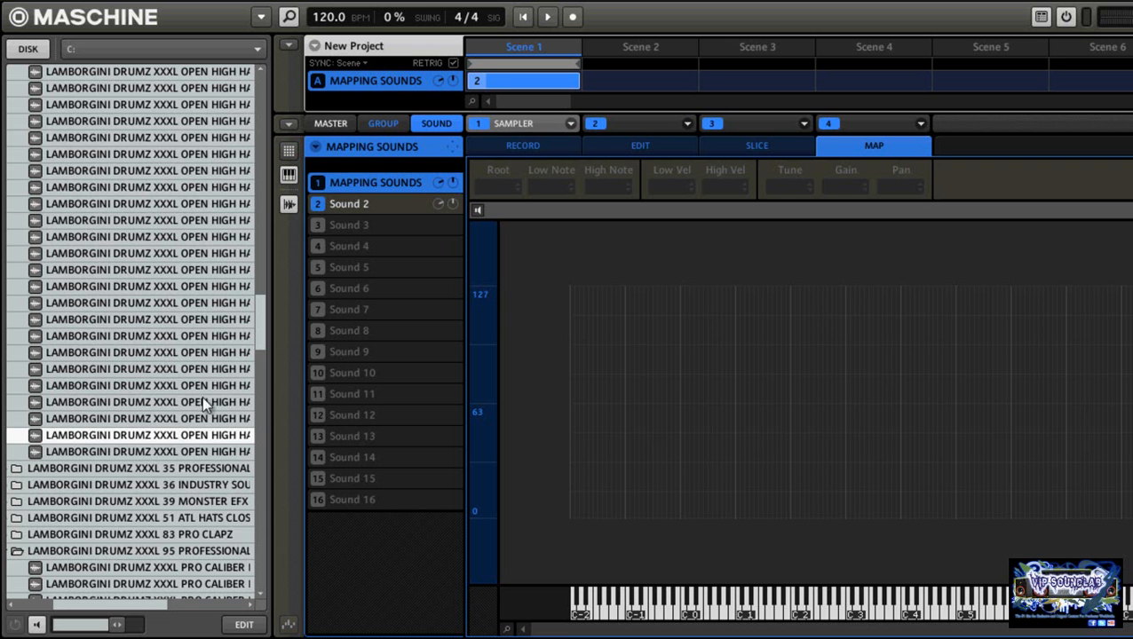
# Map the open high hat samples, from the second through the last in the folder, across consecutive keys starting at C-2
pyautogui.moveTo(256, 321); pyautogui.dragTo(259, 293)
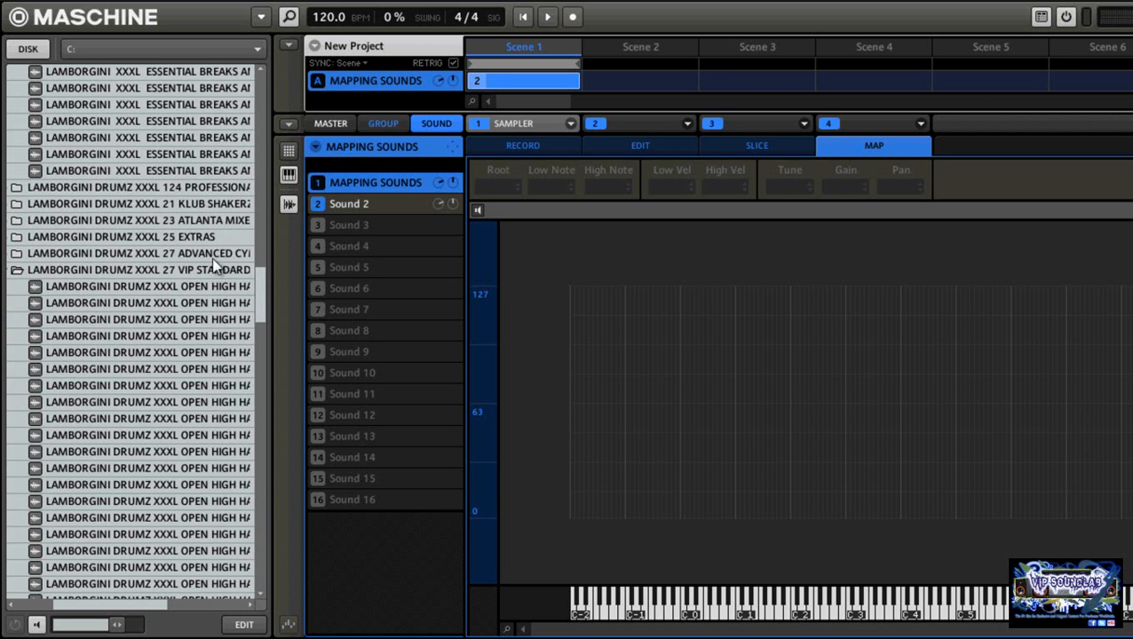
pyautogui.moveTo(114, 607)
pyautogui.mouseDown()
pyautogui.moveTo(132, 608)
pyautogui.moveTo(107, 611)
pyautogui.mouseUp()
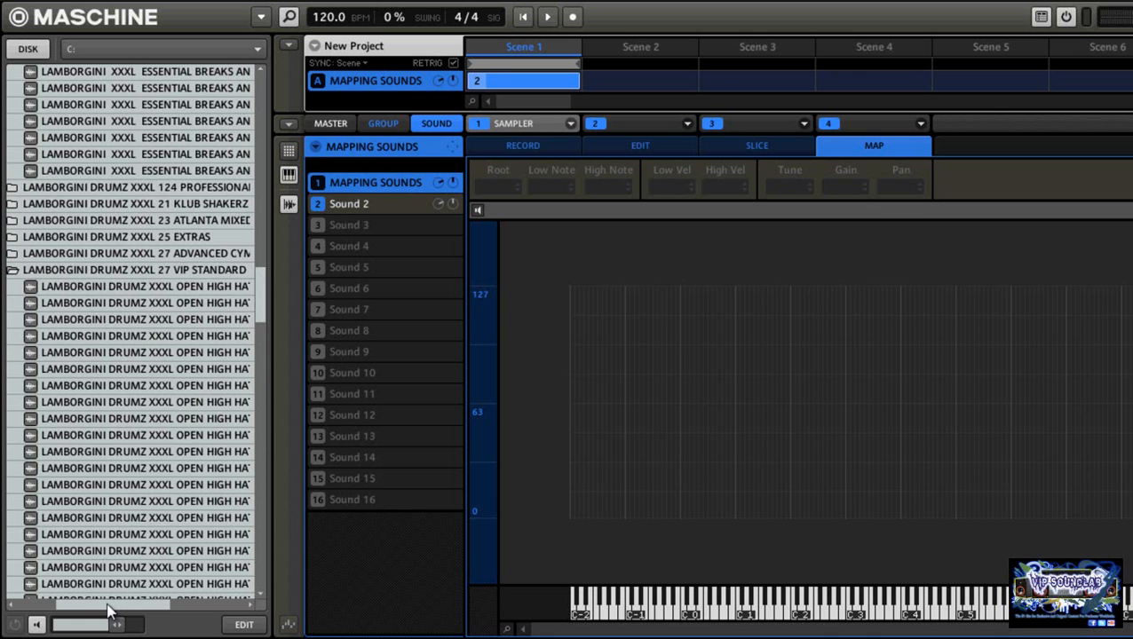
pyautogui.click(85, 304)
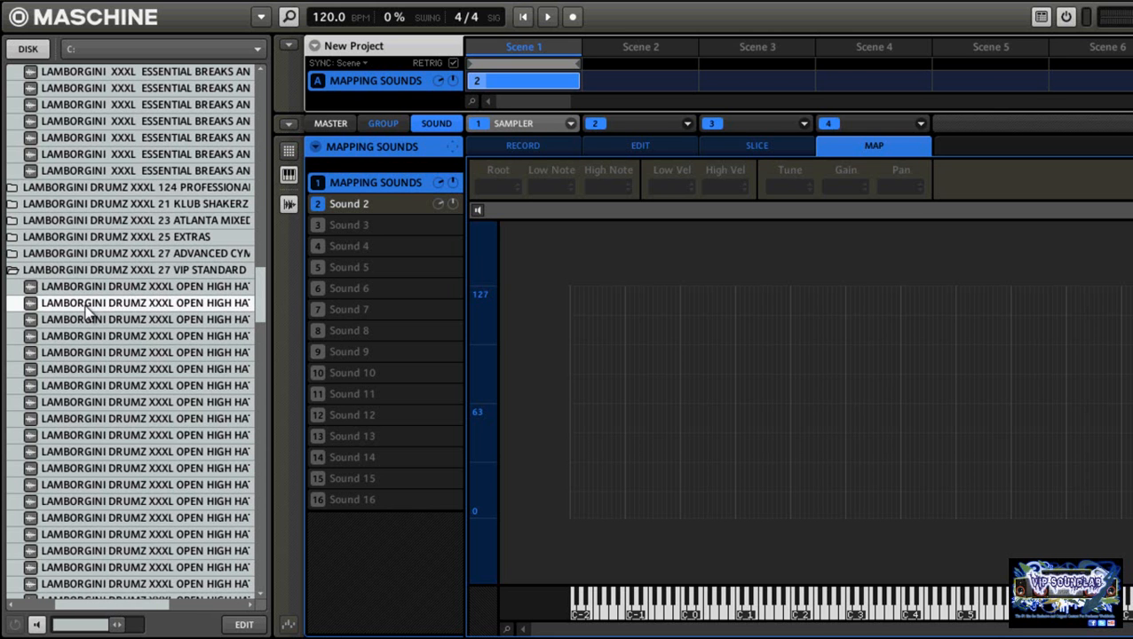
pyautogui.moveTo(255, 284); pyautogui.dragTo(259, 309)
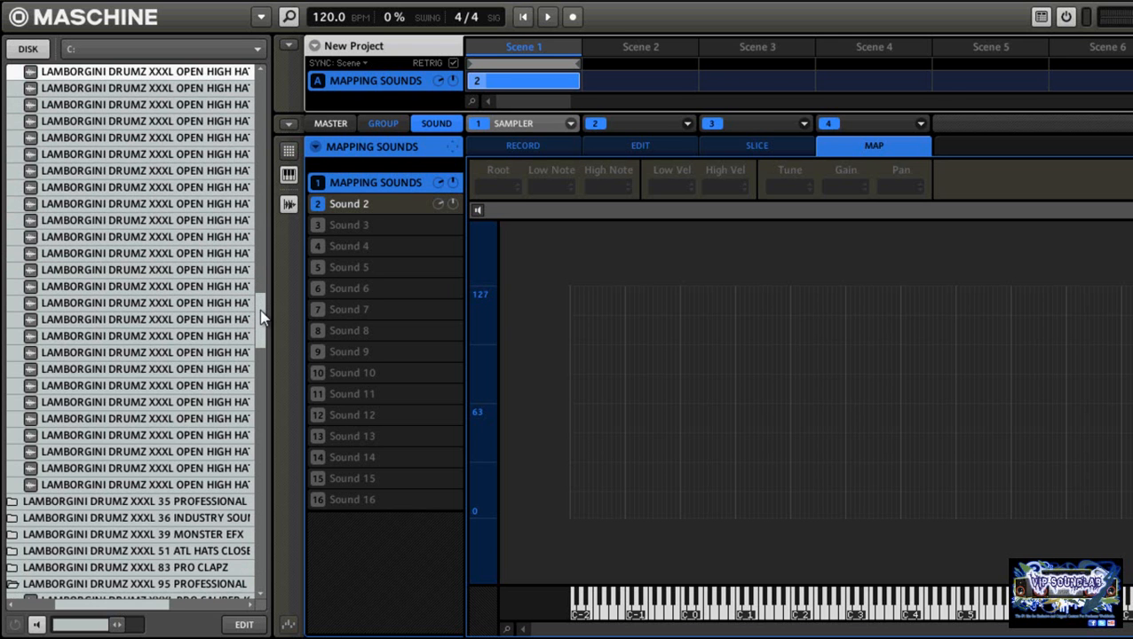
pyautogui.keyDown('shift'); pyautogui.click(150, 485); pyautogui.keyUp('shift')
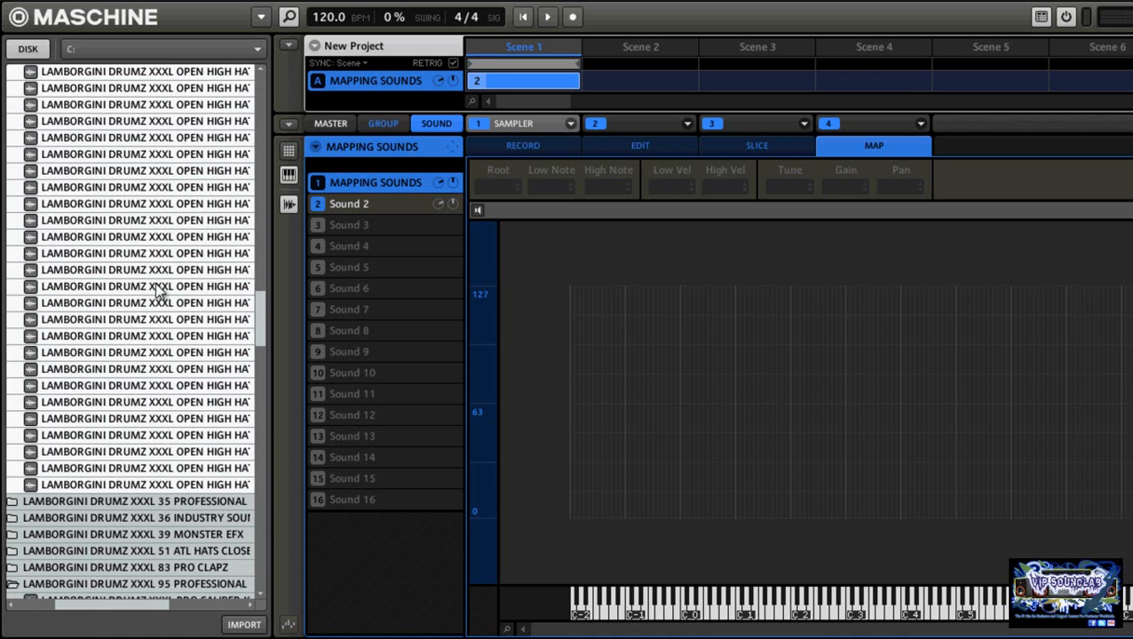
pyautogui.moveTo(193, 225); pyautogui.dragTo(570, 424)
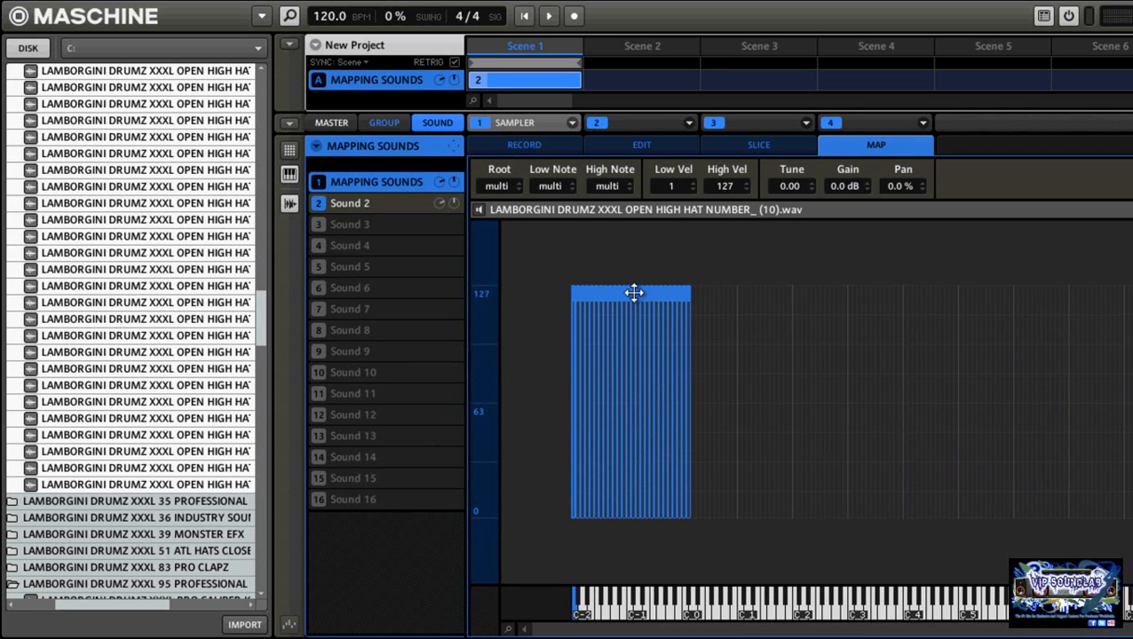
pyautogui.moveTo(637, 293)
pyautogui.mouseDown()
pyautogui.moveTo(629, 374)
pyautogui.moveTo(632, 278)
pyautogui.mouseUp()
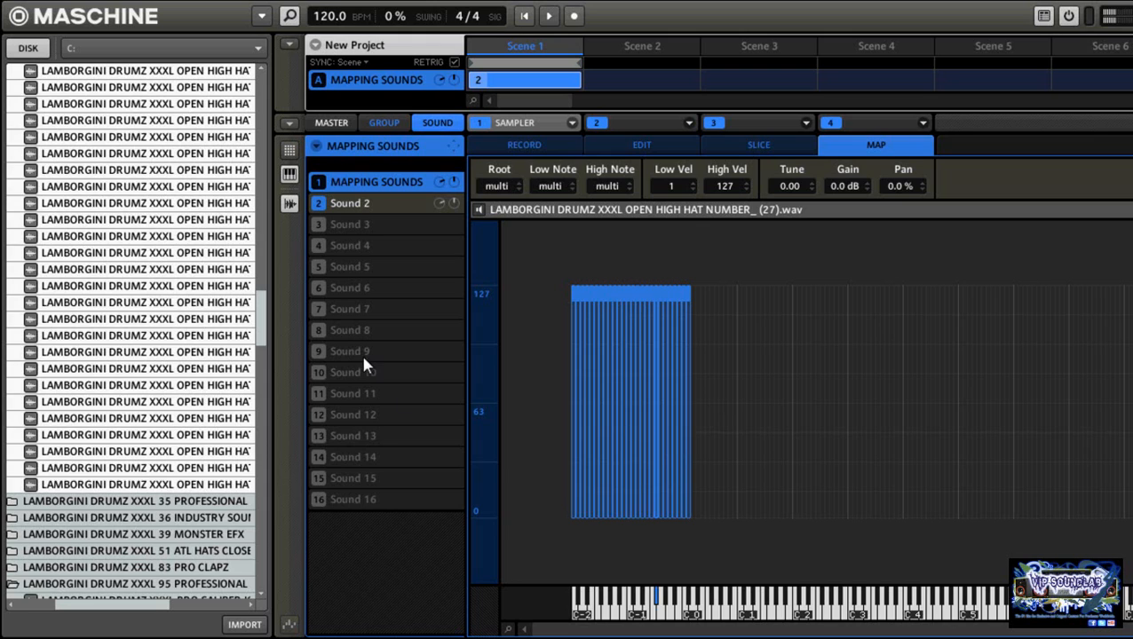
# Map a range of PRO CALIBER KICKZ samples, from the second in the folder onward, across consecutive keys directly above the mapped open high hats
pyautogui.moveTo(256, 308); pyautogui.dragTo(256, 329)
pyautogui.moveTo(326, 245); pyautogui.dragTo(327, 277)
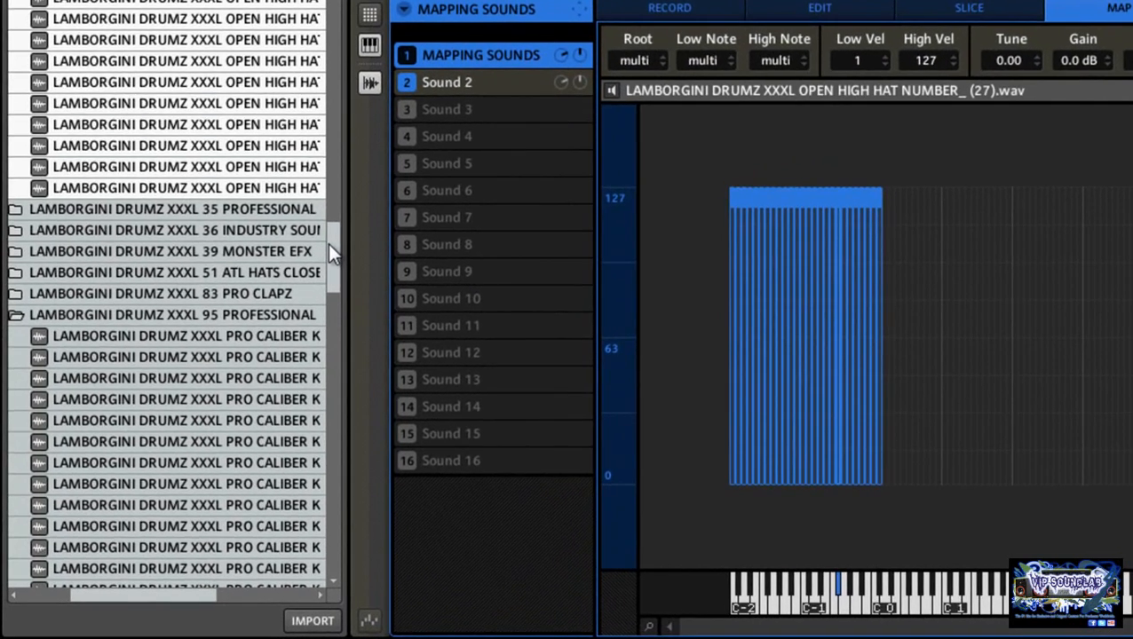
pyautogui.click(243, 106)
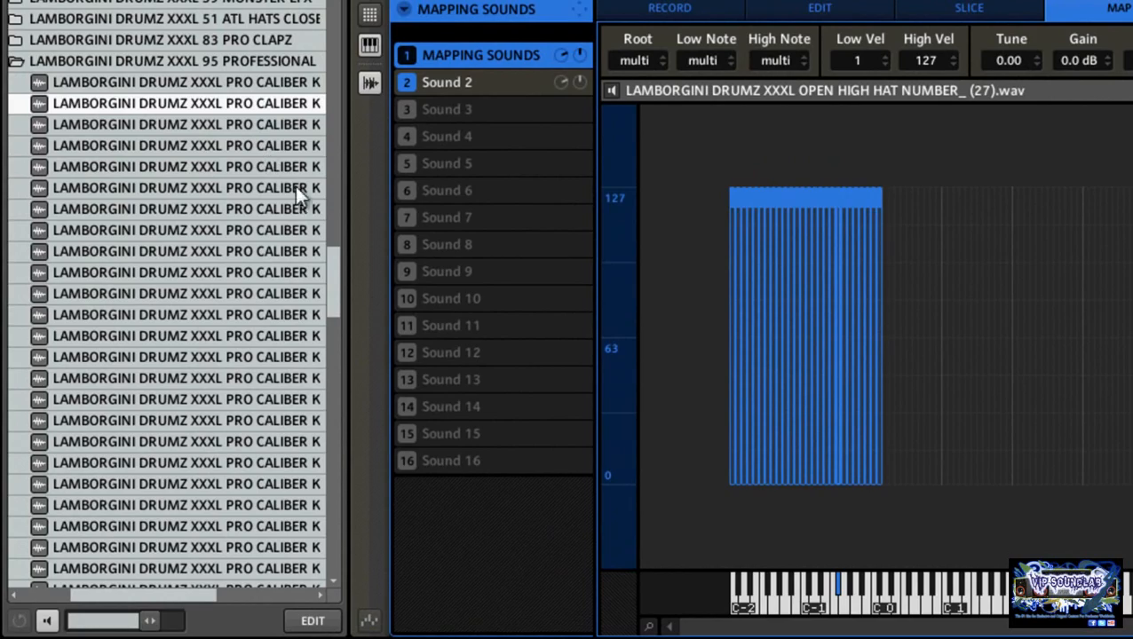
pyautogui.moveTo(340, 259); pyautogui.dragTo(335, 299)
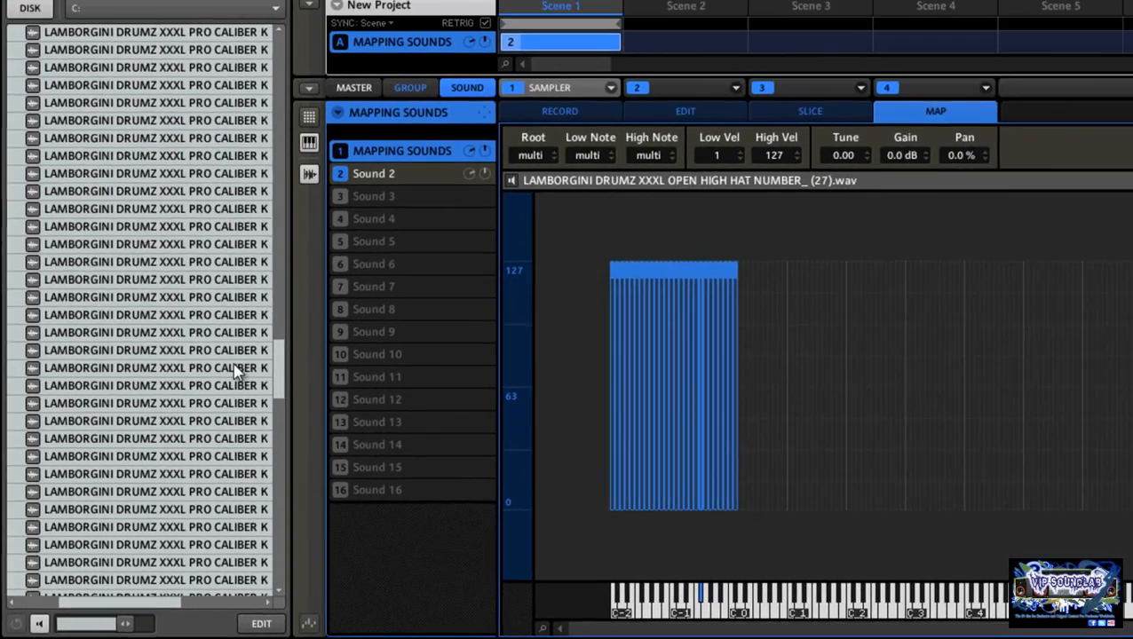
pyautogui.keyDown('shift'); pyautogui.click(283, 313); pyautogui.keyUp('shift')
pyautogui.moveTo(223, 386); pyautogui.dragTo(696, 435)
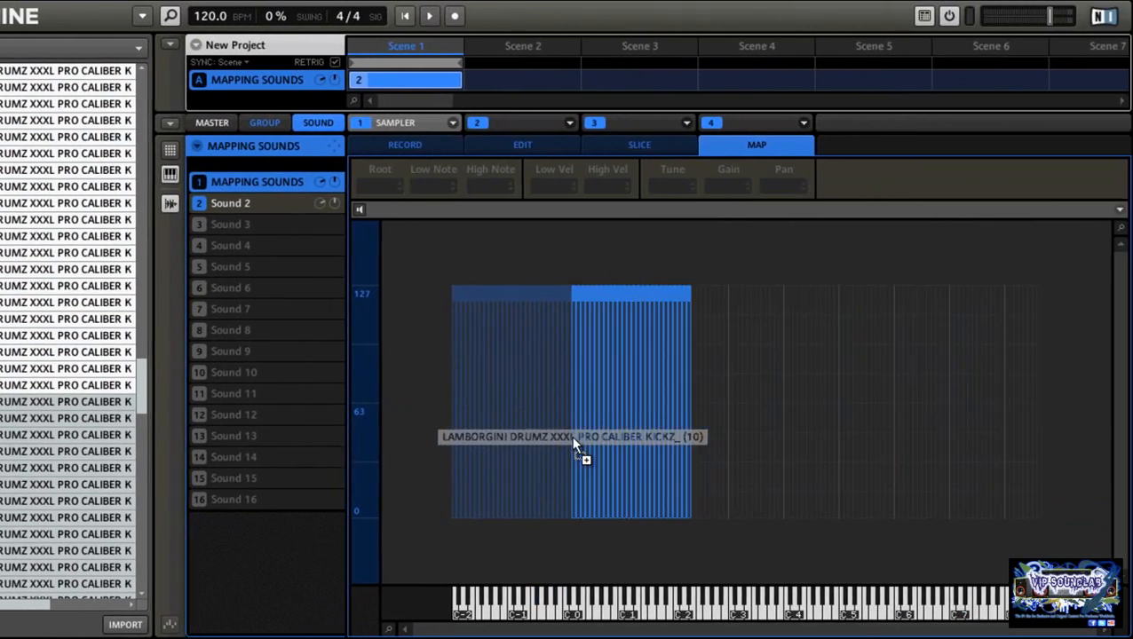
pyautogui.moveTo(572, 440)
pyautogui.mouseDown()
pyautogui.moveTo(571, 391)
pyautogui.moveTo(572, 426)
pyautogui.mouseUp()
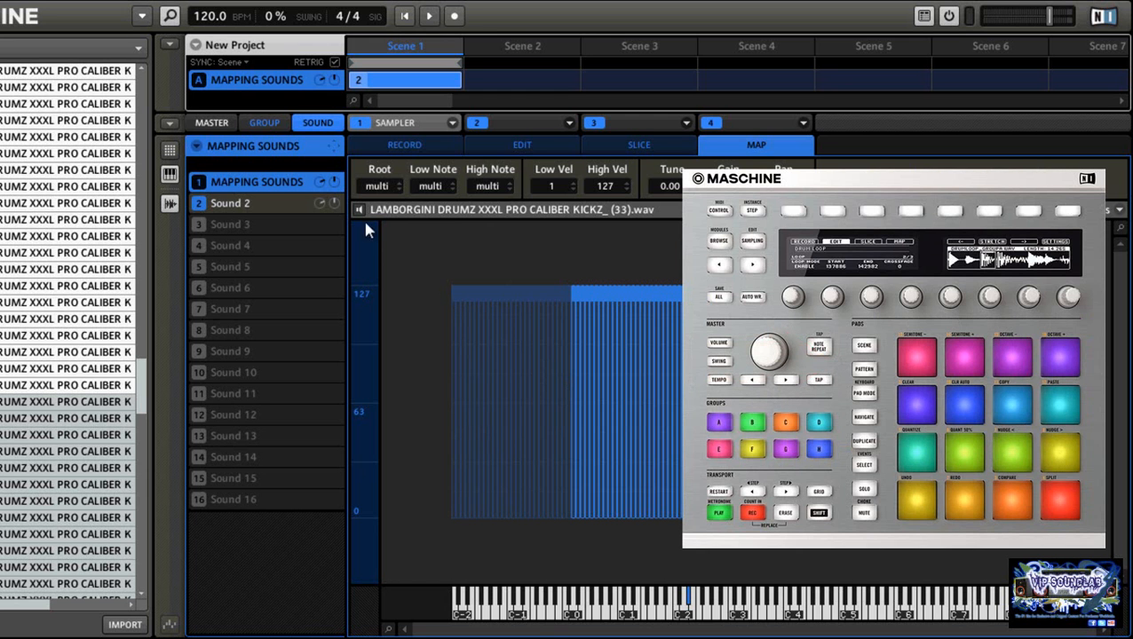
# Show the pattern editor for the MAPPING SOUNDS group and switch Scene 1 from pattern 2 to pattern 1
pyautogui.click(272, 179)
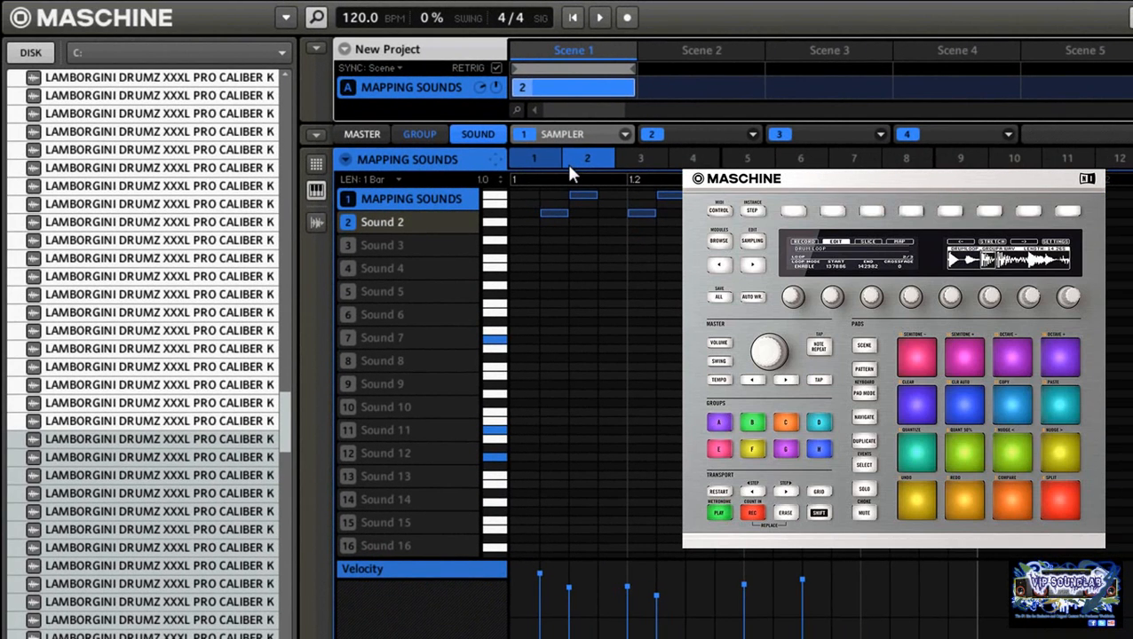
pyautogui.press('Left')
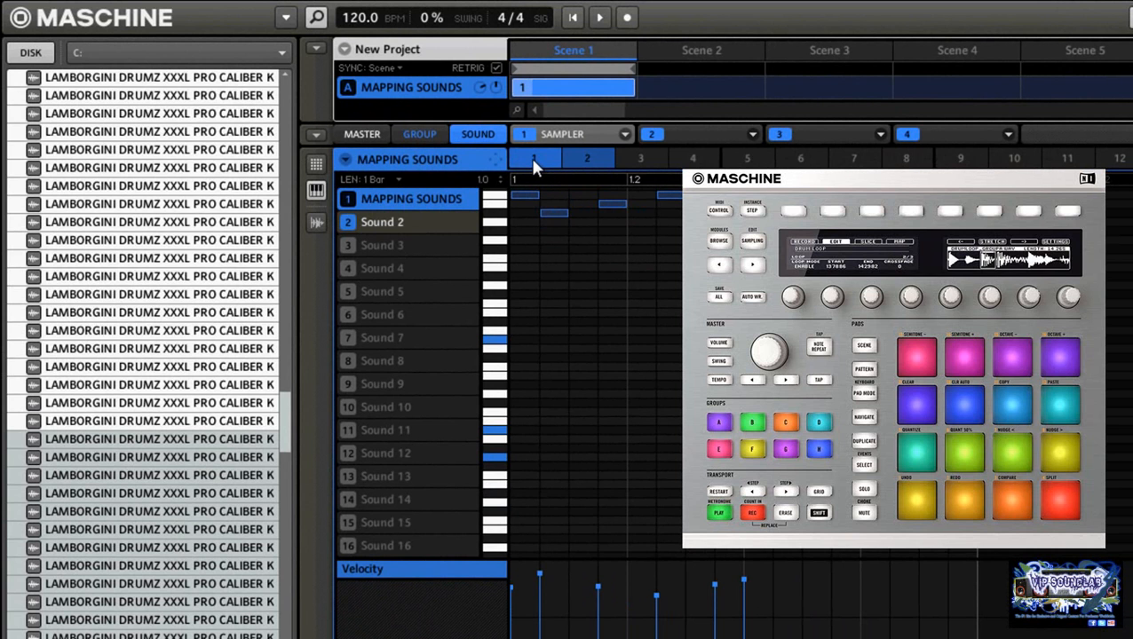
# View the save and open dialogs for pattern 1's .mpat files, cancelling each without saving or loading a pattern
pyautogui.rightClick(533, 168)
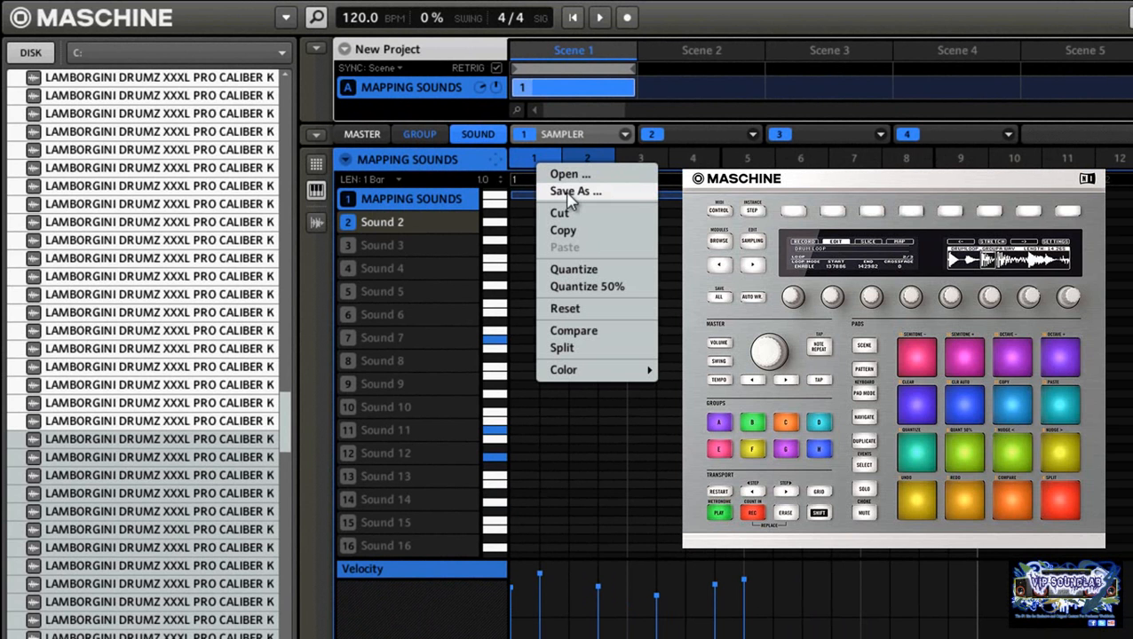
pyautogui.click(569, 193)
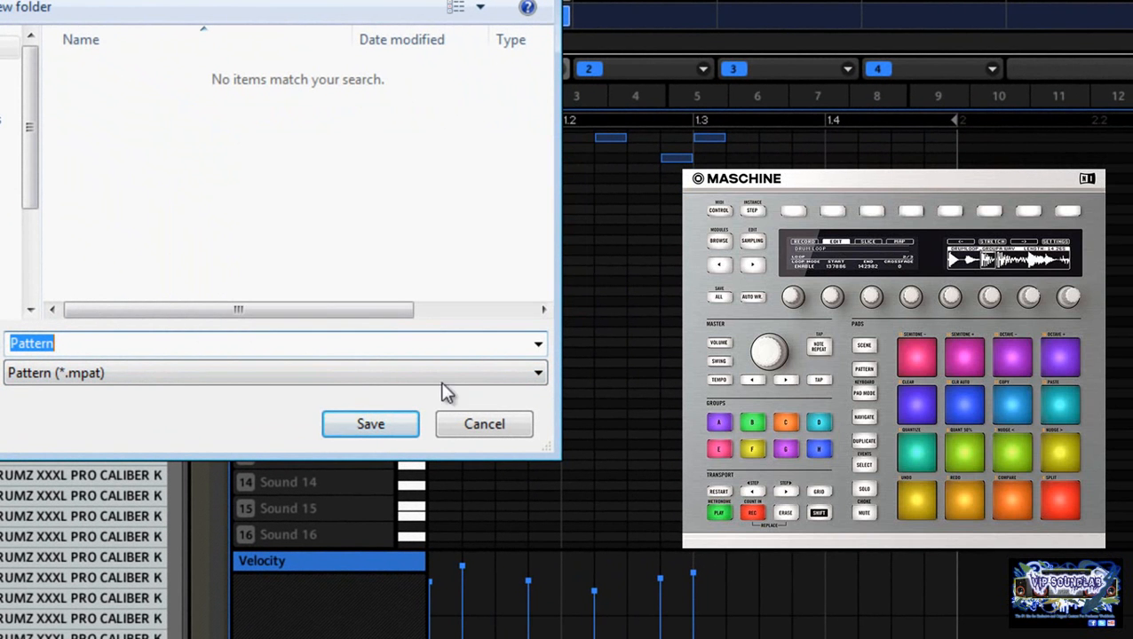
pyautogui.click(482, 425)
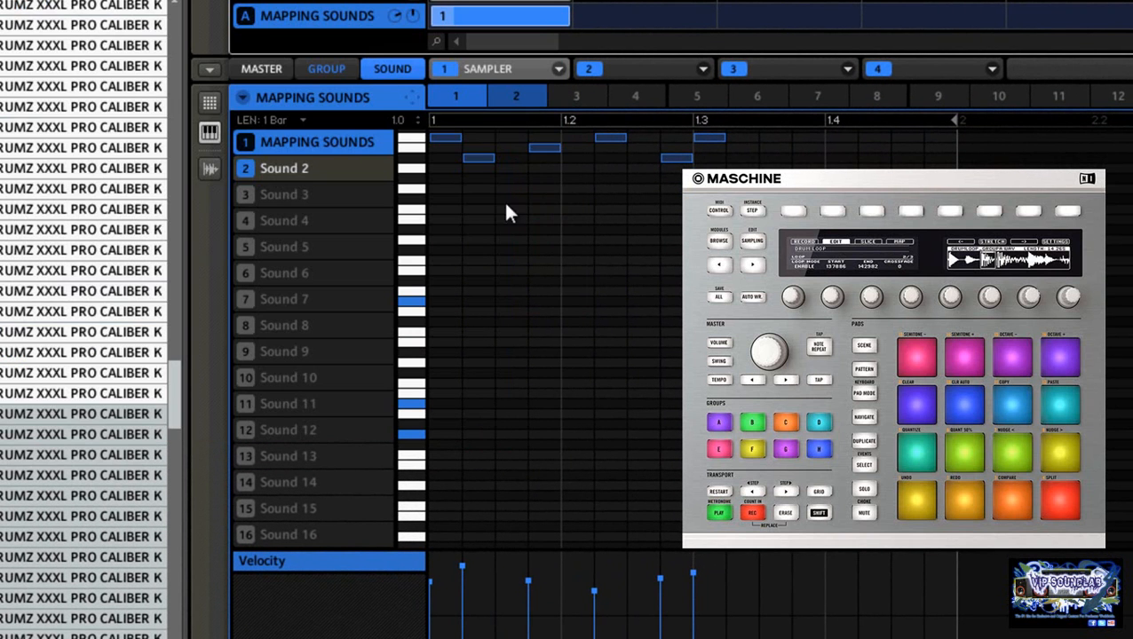
pyautogui.rightClick(465, 104)
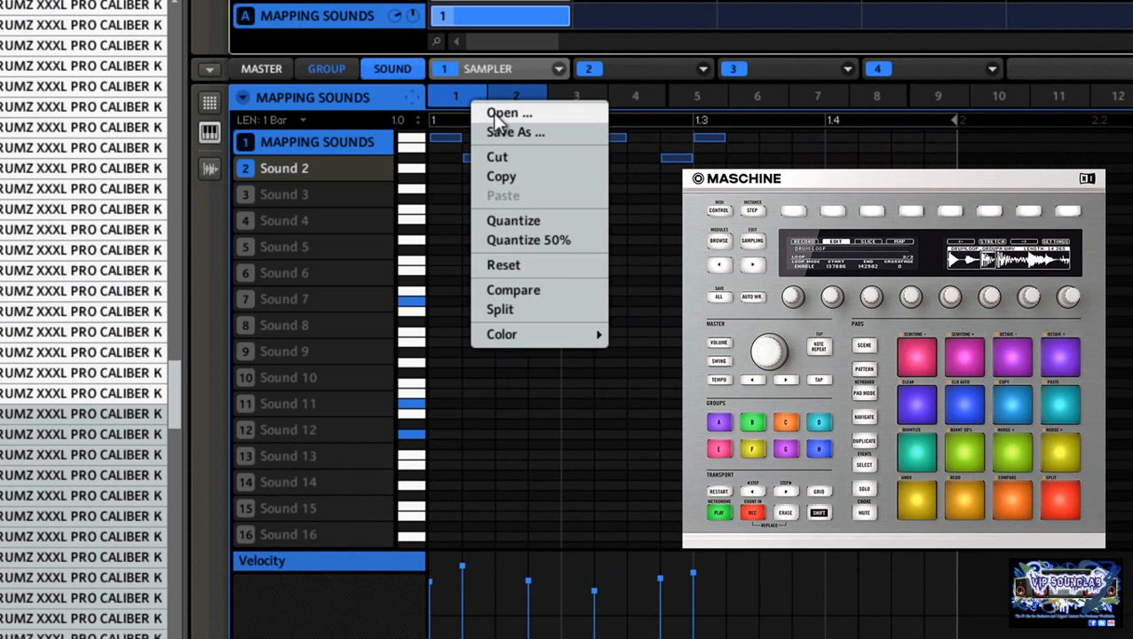
pyautogui.click(492, 112)
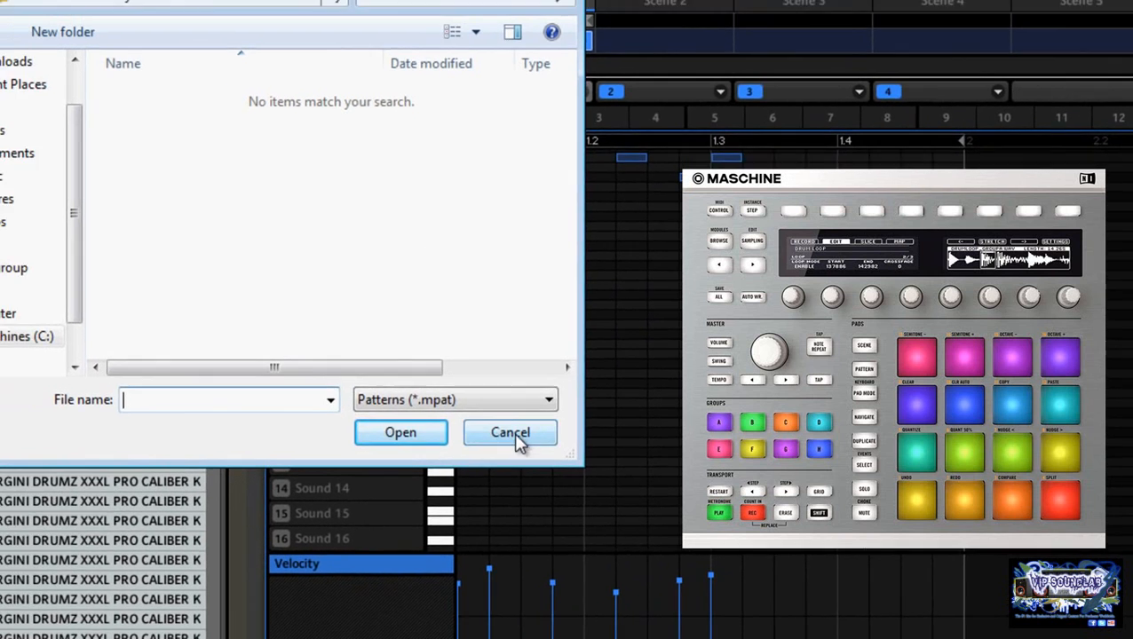
pyautogui.click(511, 433)
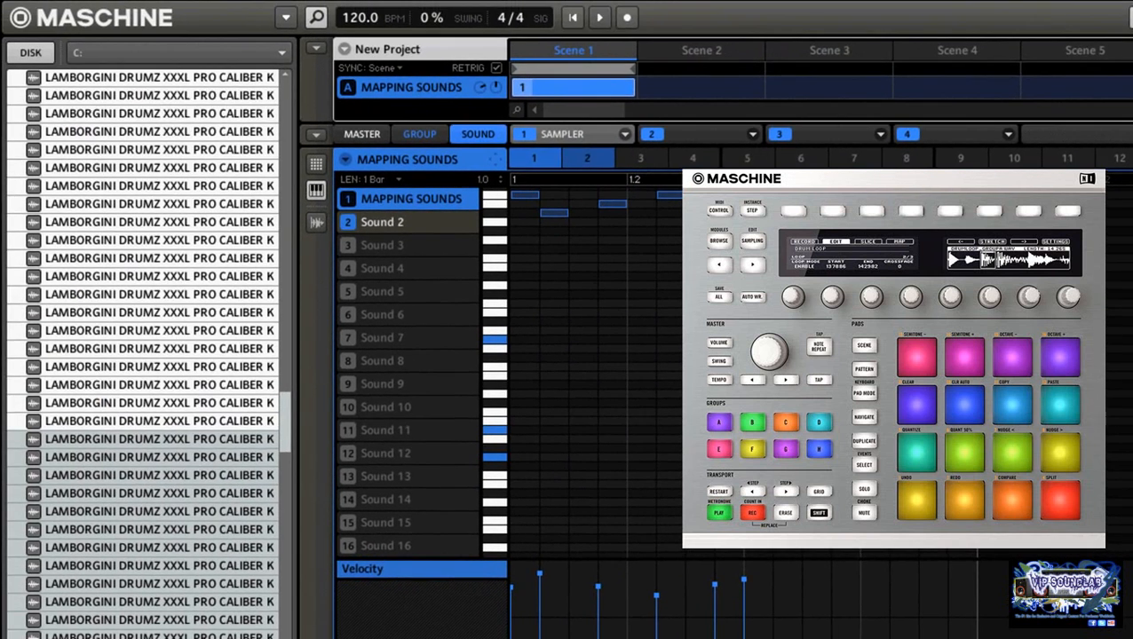